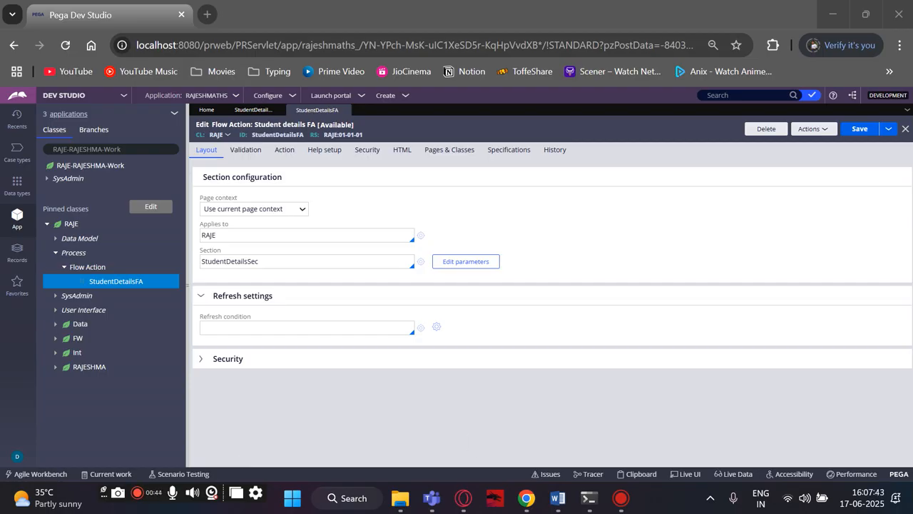
Start a new Flow record from the Process category in the RAJE-RAJESHMA-Work class.
click(104, 171)
right_click(104, 170)
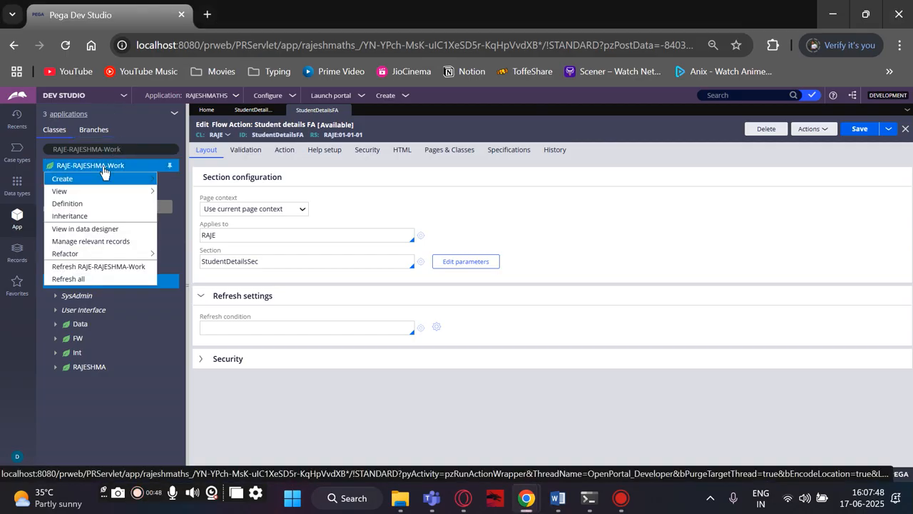
mouse_move(104, 178)
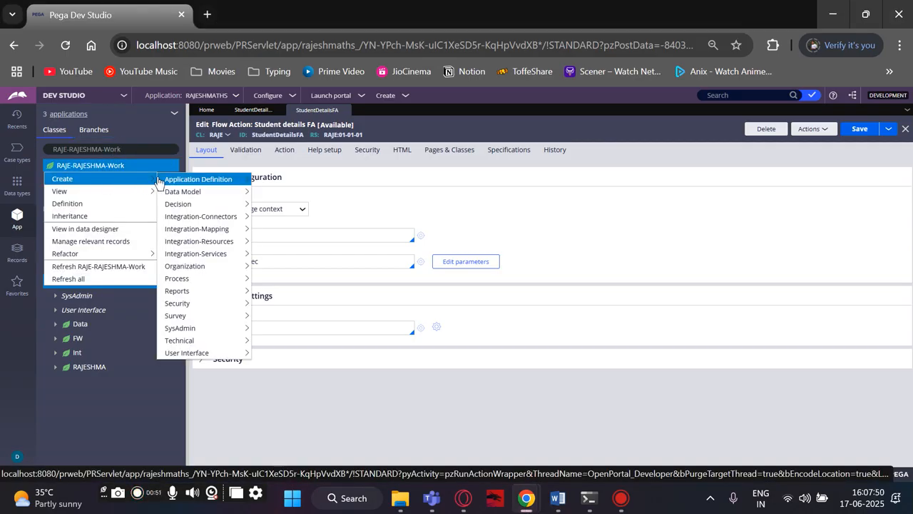
mouse_move(164, 255)
mouse_move(169, 279)
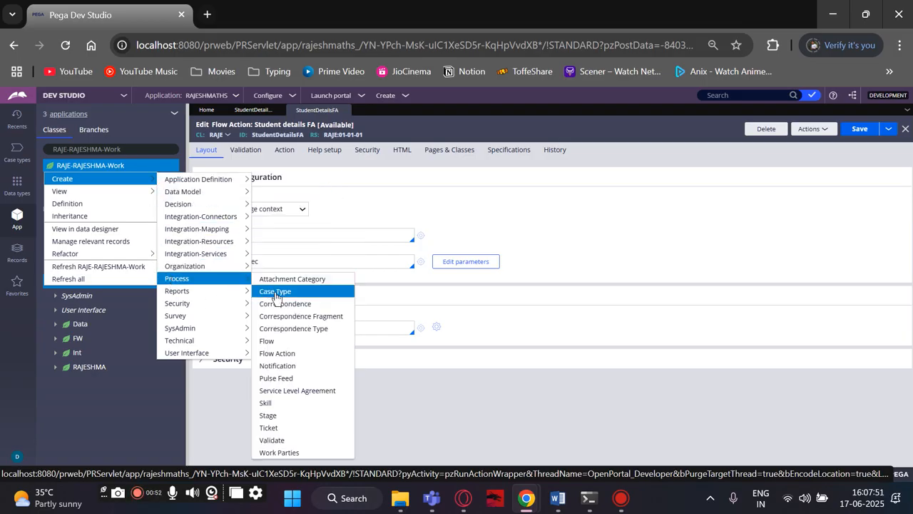
click(271, 341)
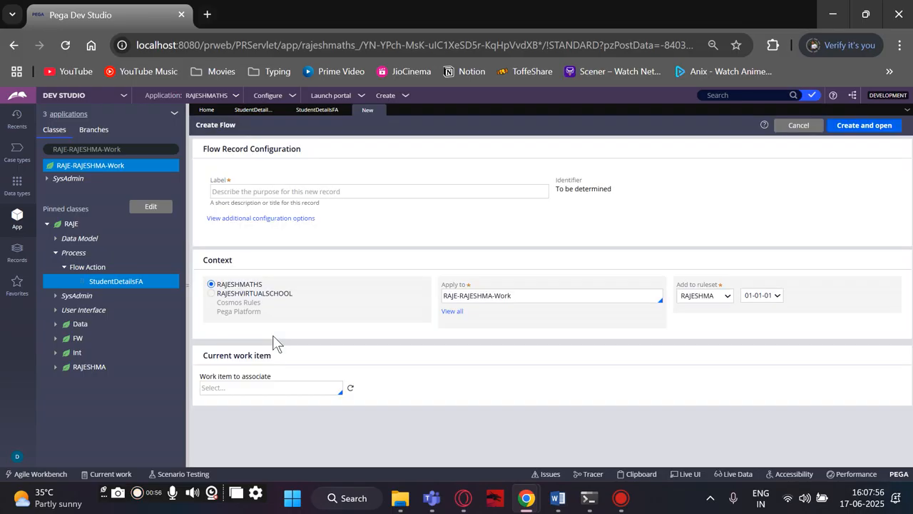
Set the flow's context to RAJESHMATHS, label it "collect studentdata", and create and open the record.
click(211, 285)
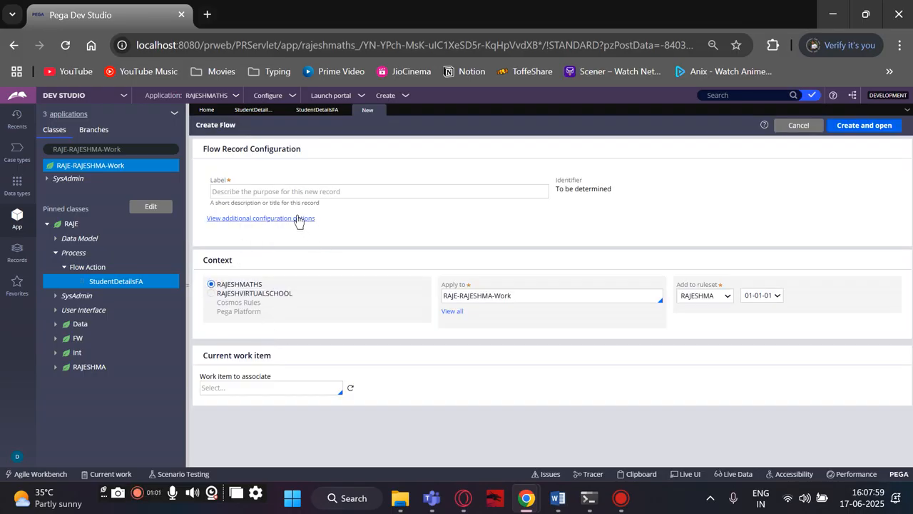
click(272, 195)
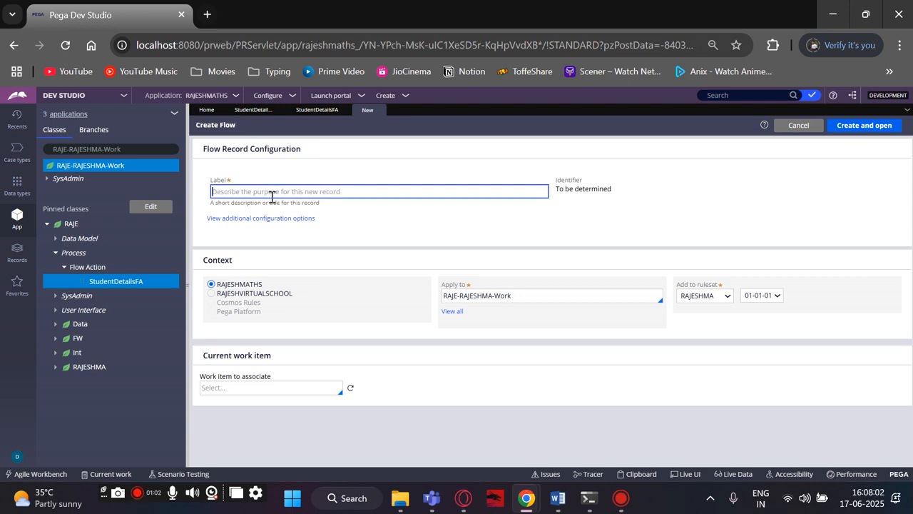
text(collec)
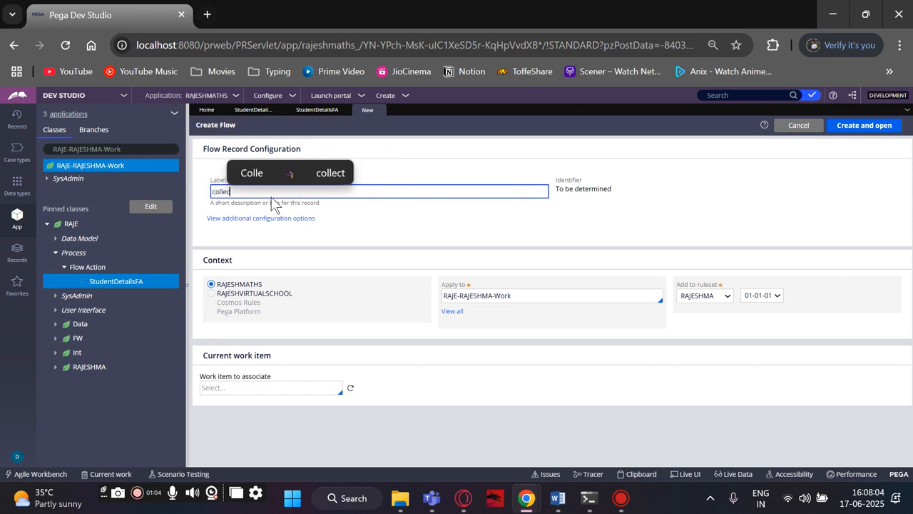
text(t s)
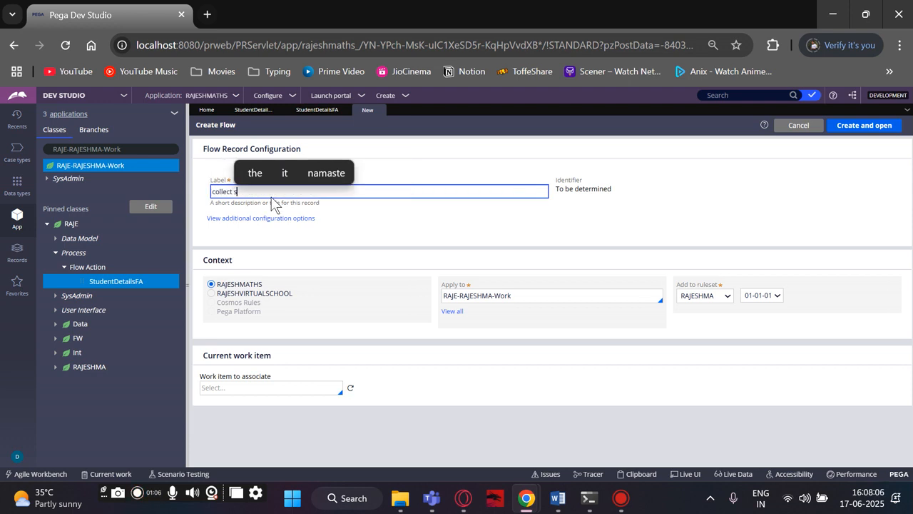
text(tudentdata)
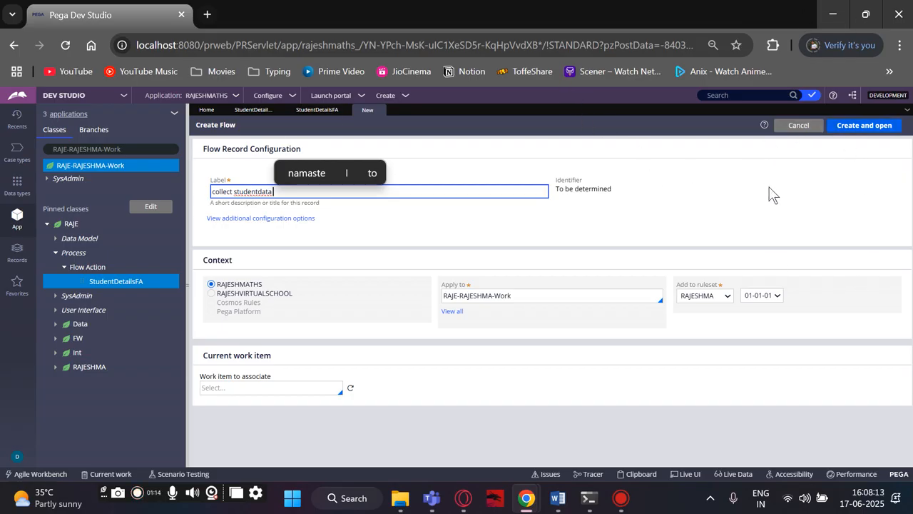
click(851, 129)
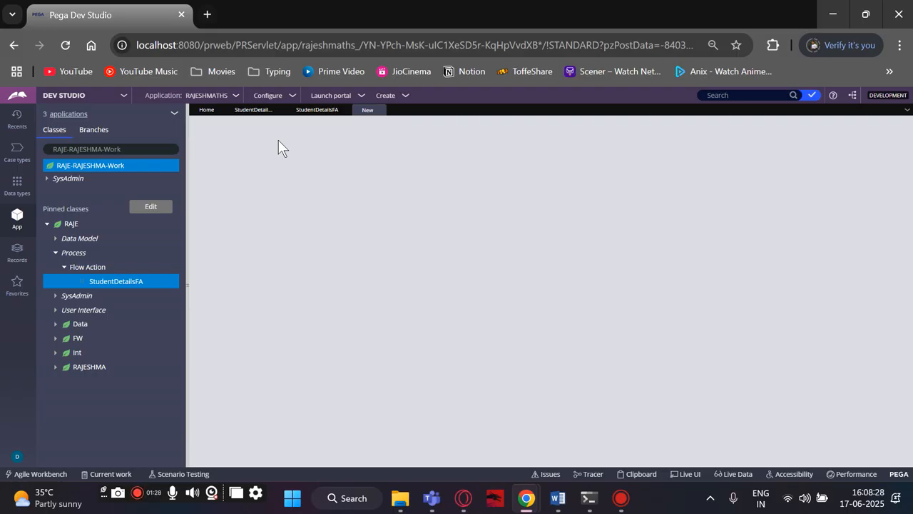
Collapse the Flow Action and Process branches under the pinned RAJE class.
click(65, 268)
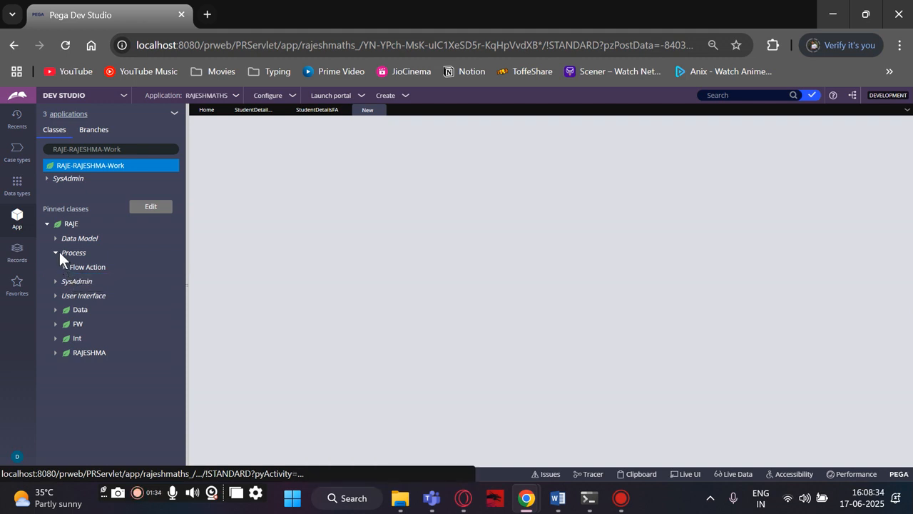
click(56, 254)
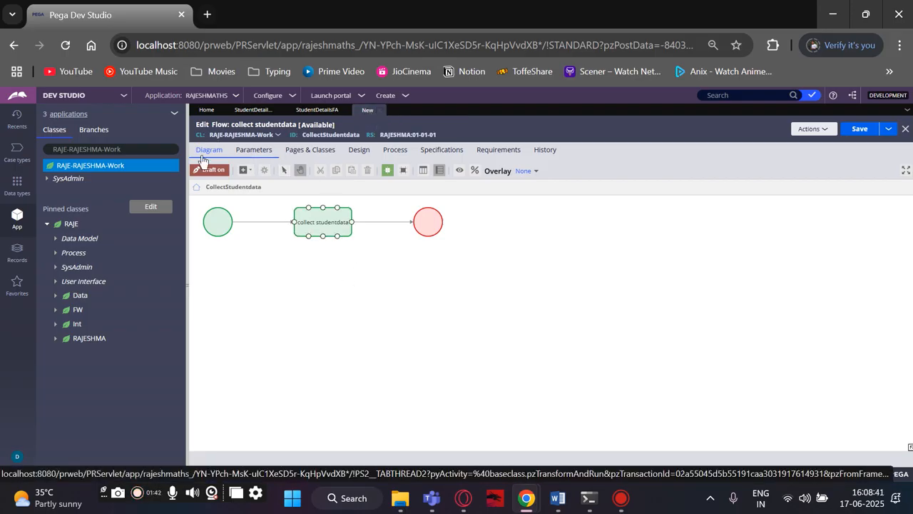
Rename the assignment shape in the flow diagram to "collect student data" and submit its properties.
mouse_move(208, 227)
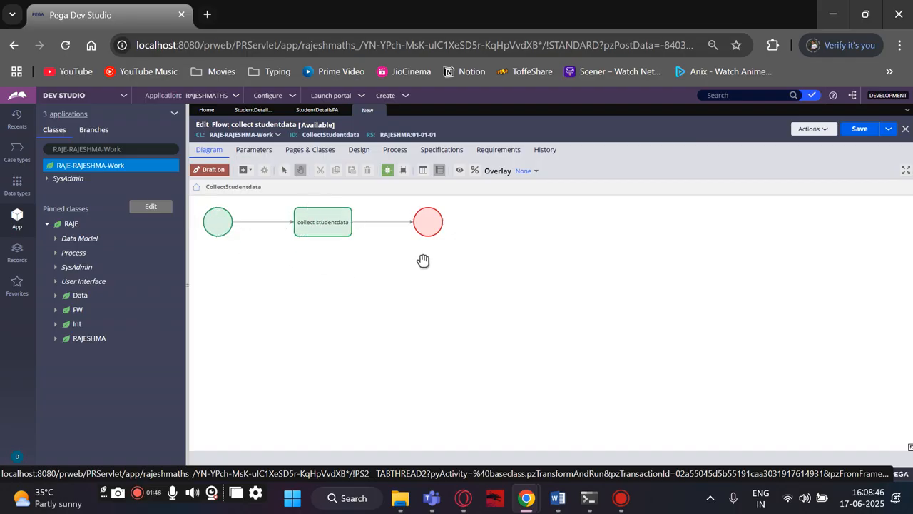
mouse_move(340, 224)
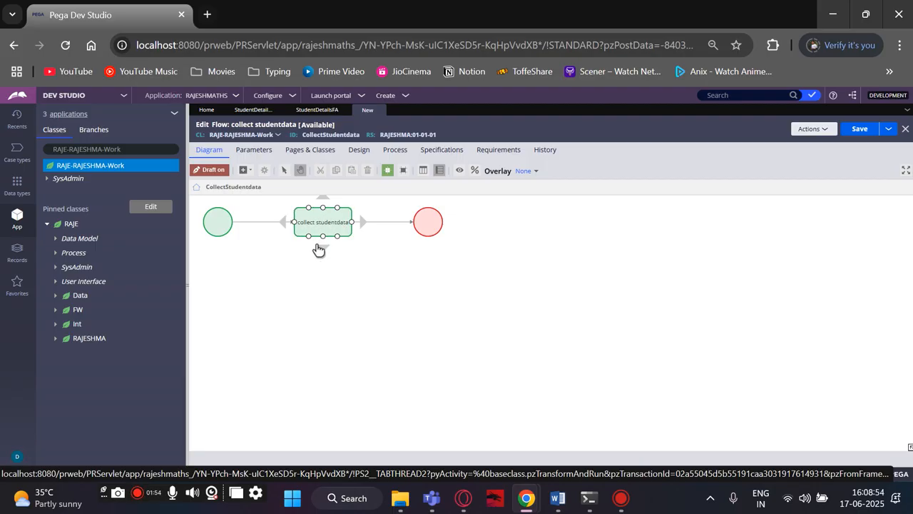
double_click(311, 226)
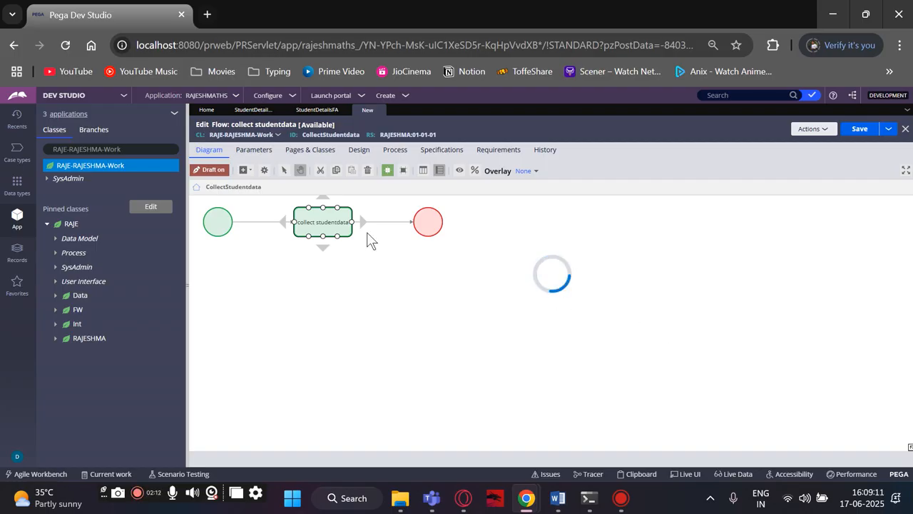
double_click(332, 214)
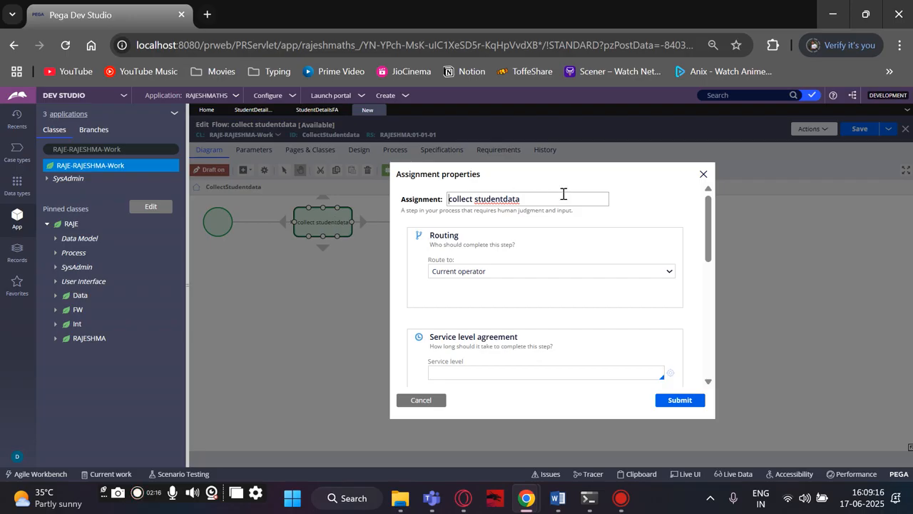
click(505, 198)
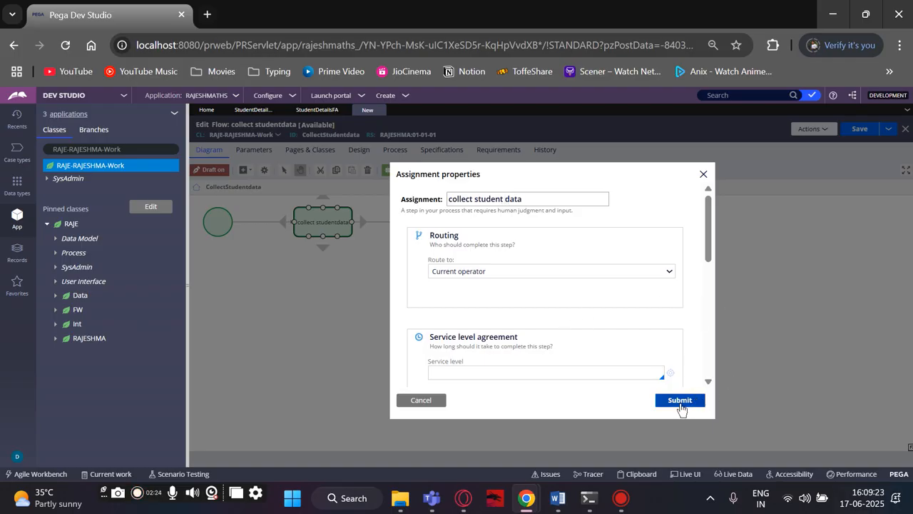
click(680, 402)
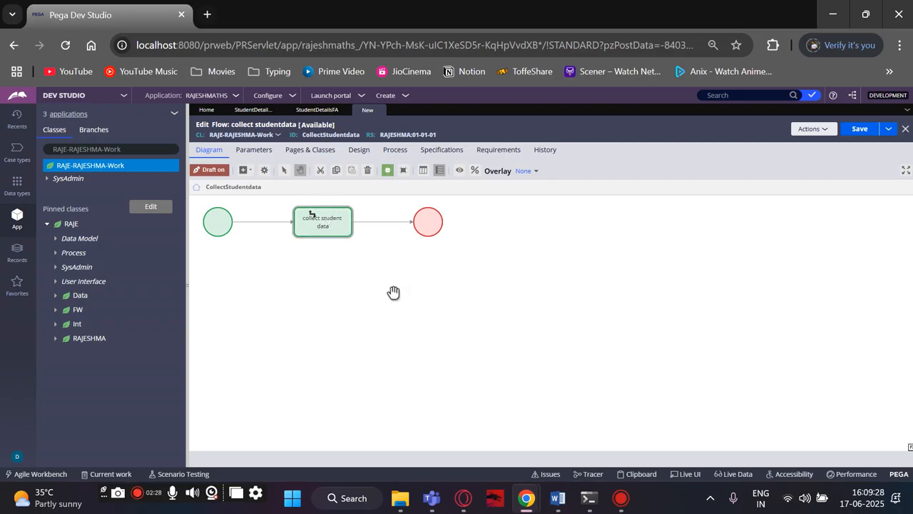
click(346, 223)
click(393, 277)
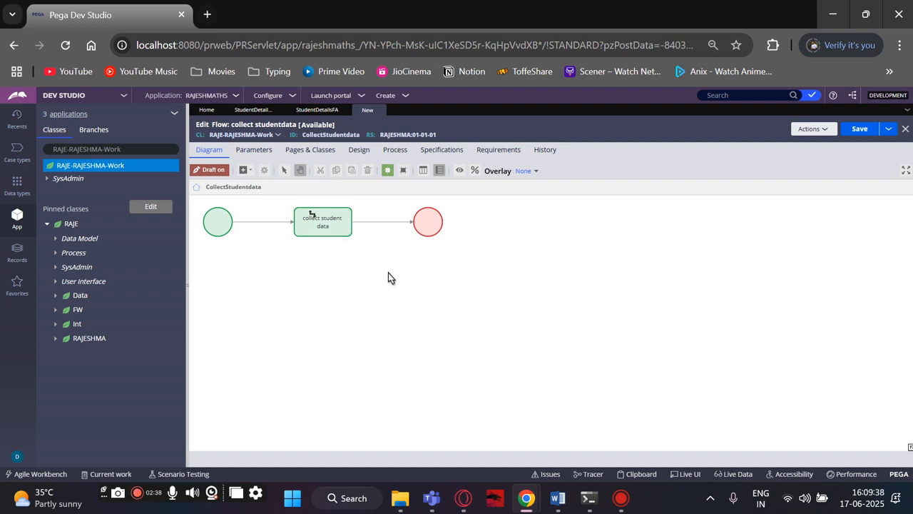
right_click(388, 277)
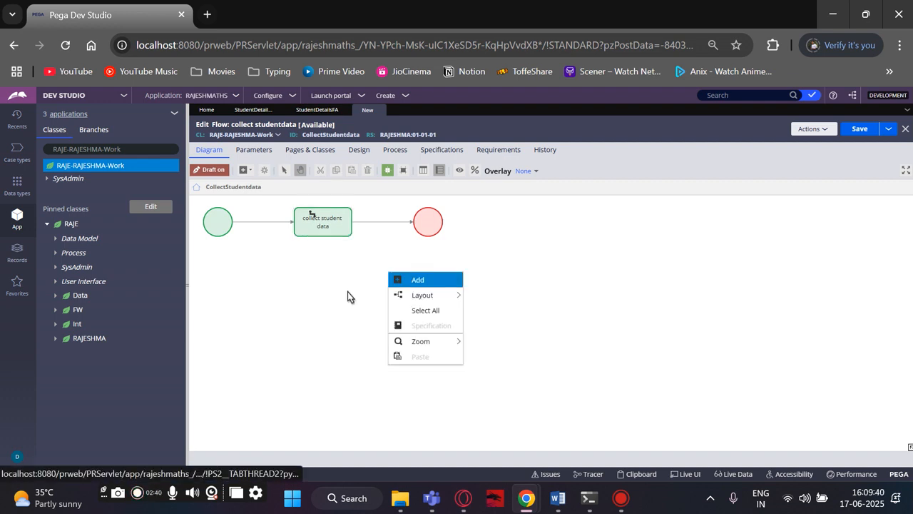
click(403, 284)
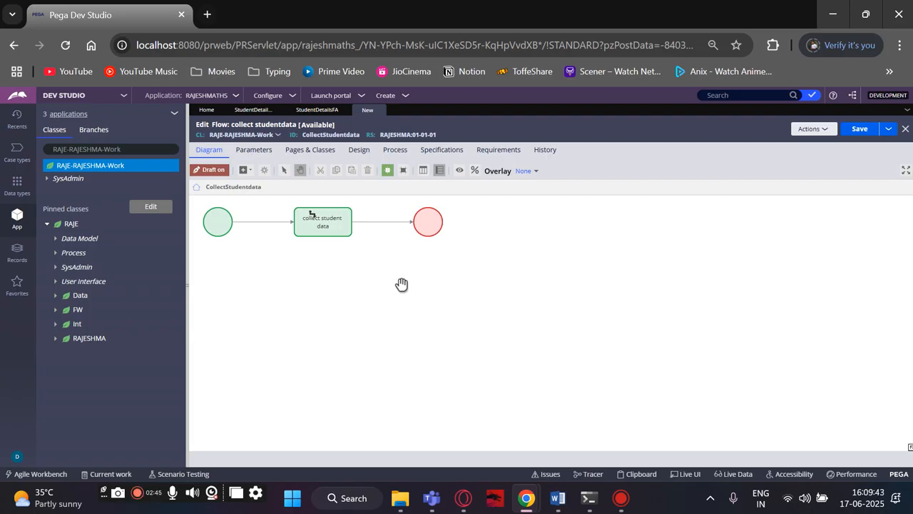
right_click(365, 256)
mouse_move(381, 269)
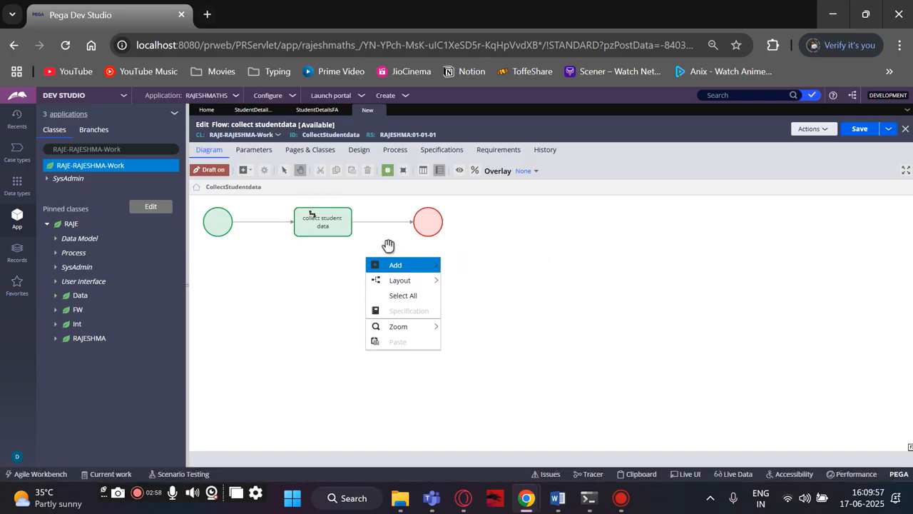
click(300, 286)
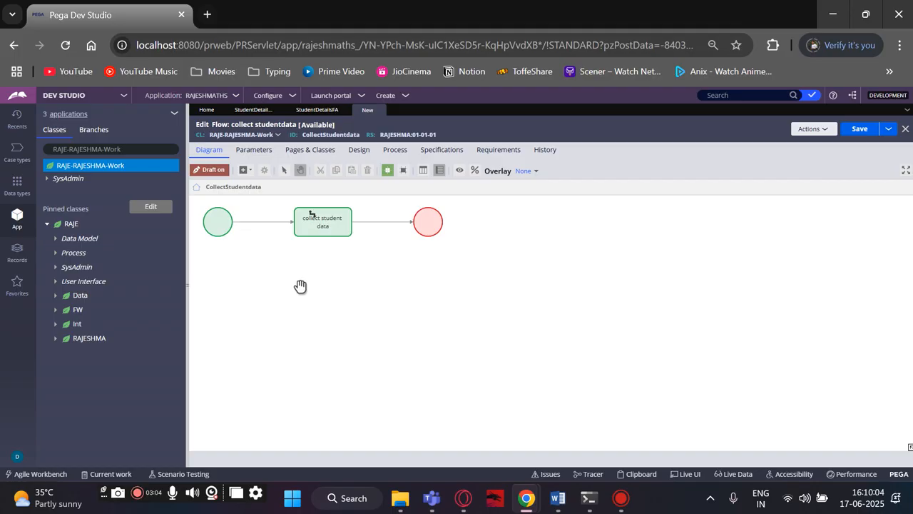
Set the flow action of the connector between the assignment and the end shape to StudentDetailsFA and submit it.
mouse_move(367, 224)
double_click(388, 222)
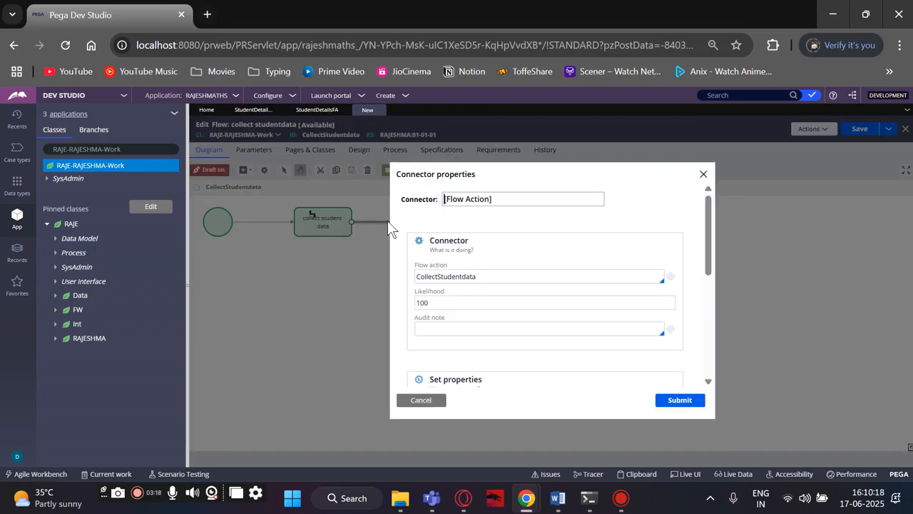
click(504, 273)
click(503, 273)
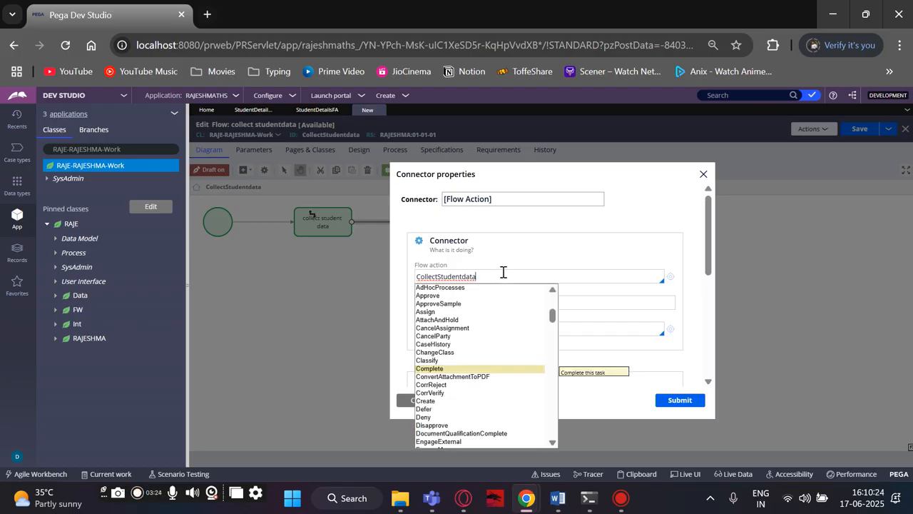
scroll(471, 378, down, 4)
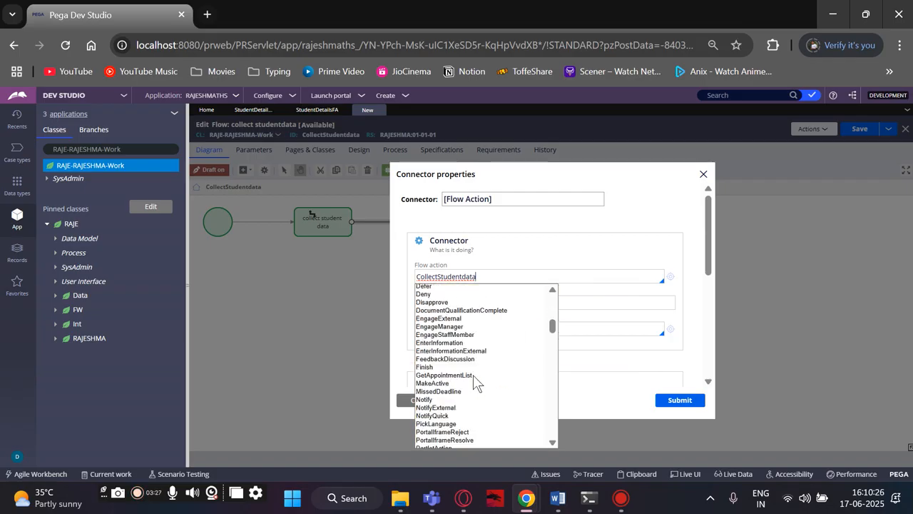
scroll(474, 376, up, 6)
scroll(474, 383, up, 3)
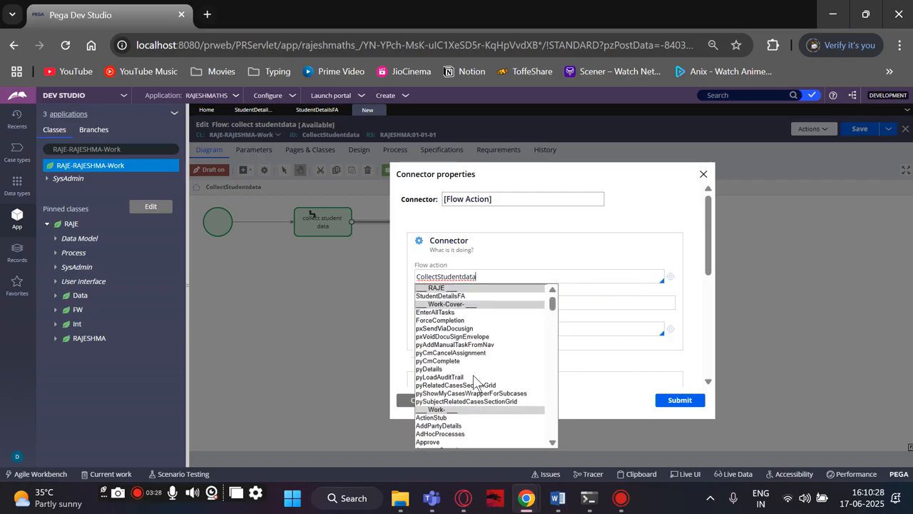
click(459, 295)
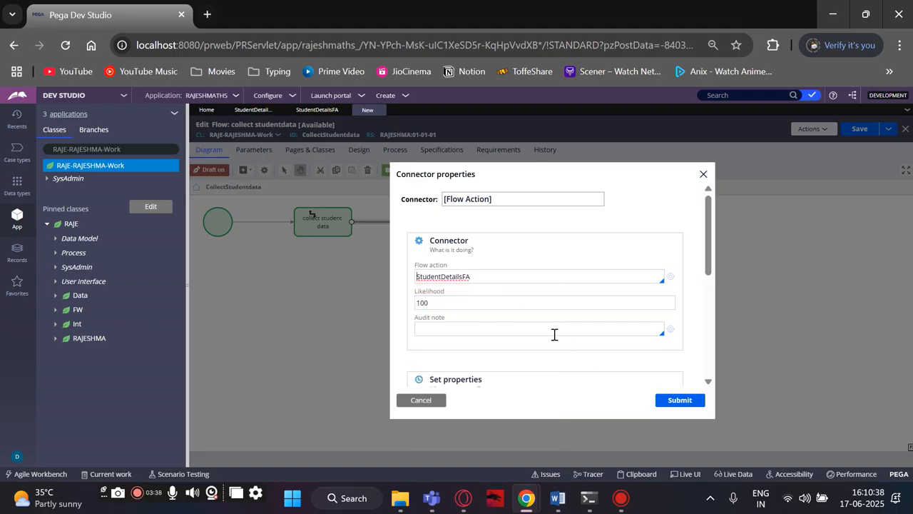
scroll(560, 339, down, 5)
click(666, 402)
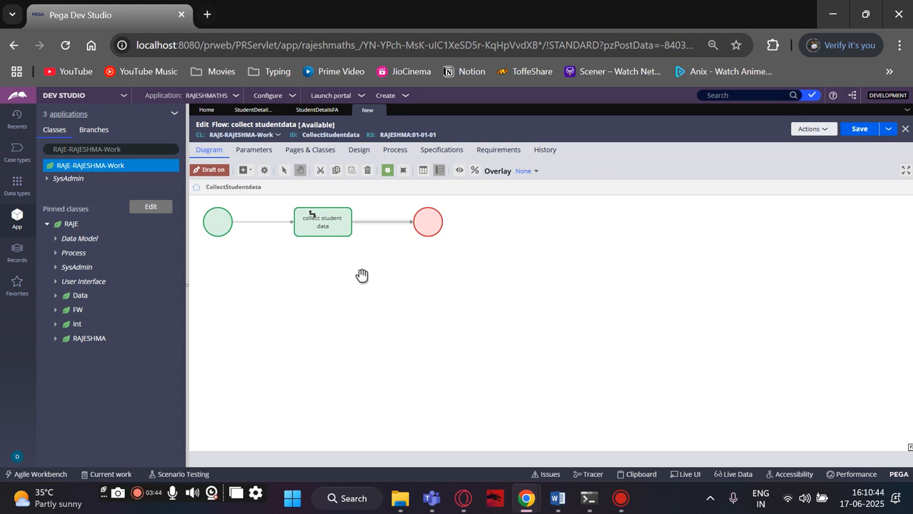
Rename the connector after the assignment as StudentDetailsFA by copying its flow action name, and submit the change.
double_click(376, 227)
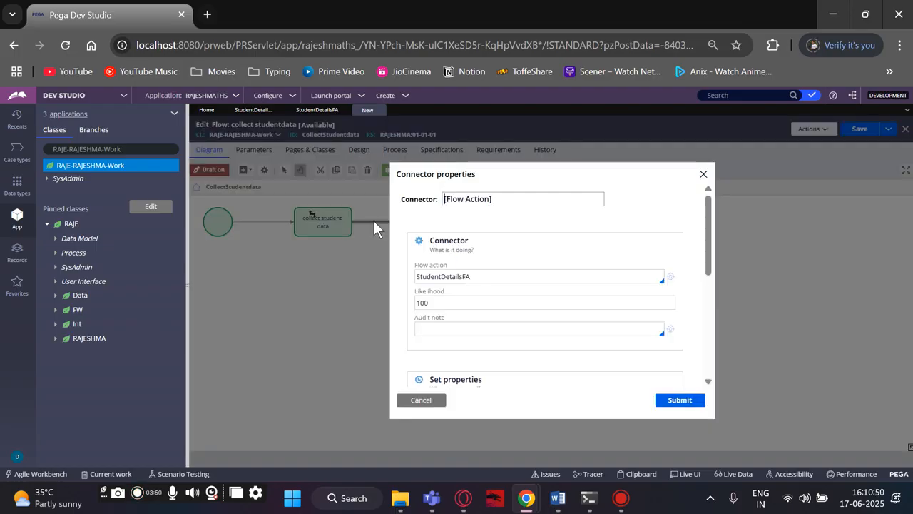
drag(481, 278, 413, 277)
key(ctrl+c)
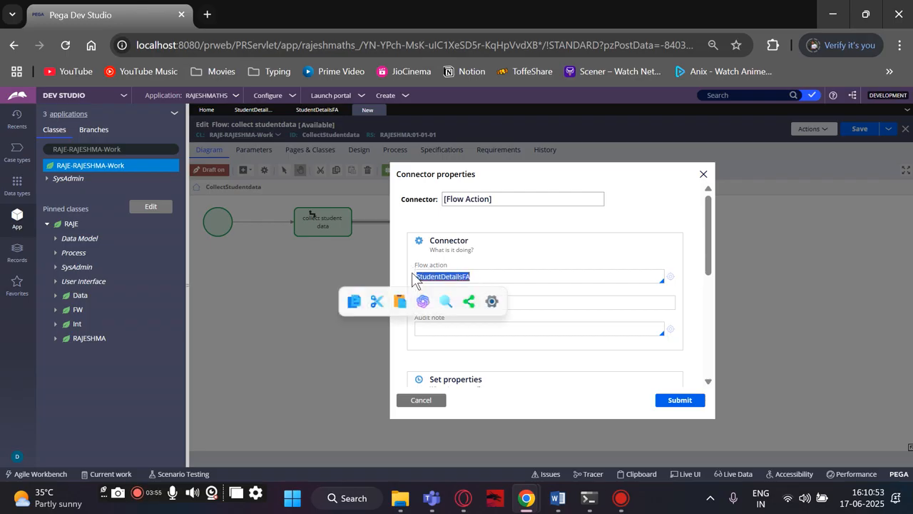
drag(508, 198, 440, 204)
key(ctrl+v)
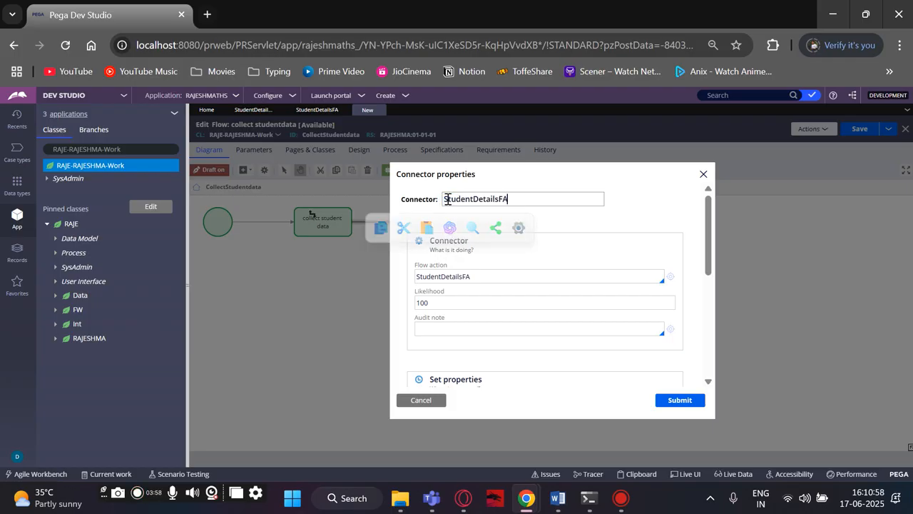
click(658, 401)
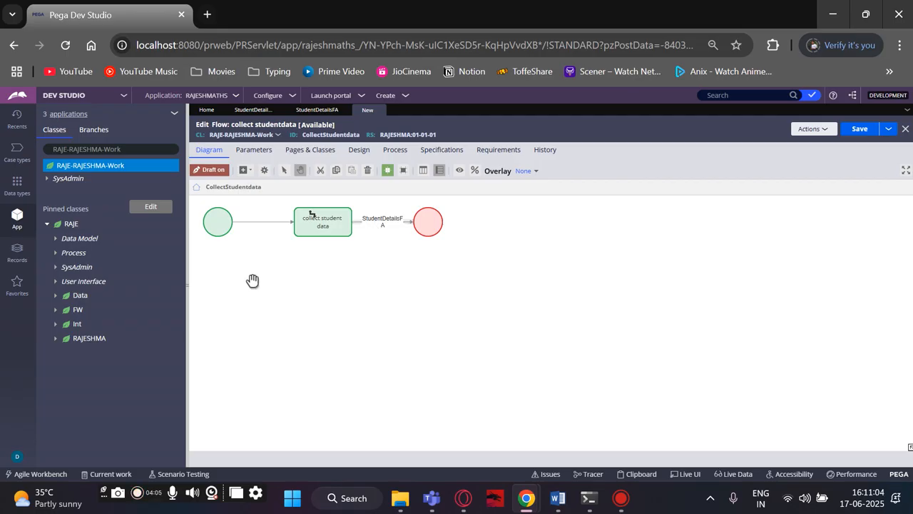
Expand the RAJE class's Process and Flow Action branches to show its flow actions.
click(57, 254)
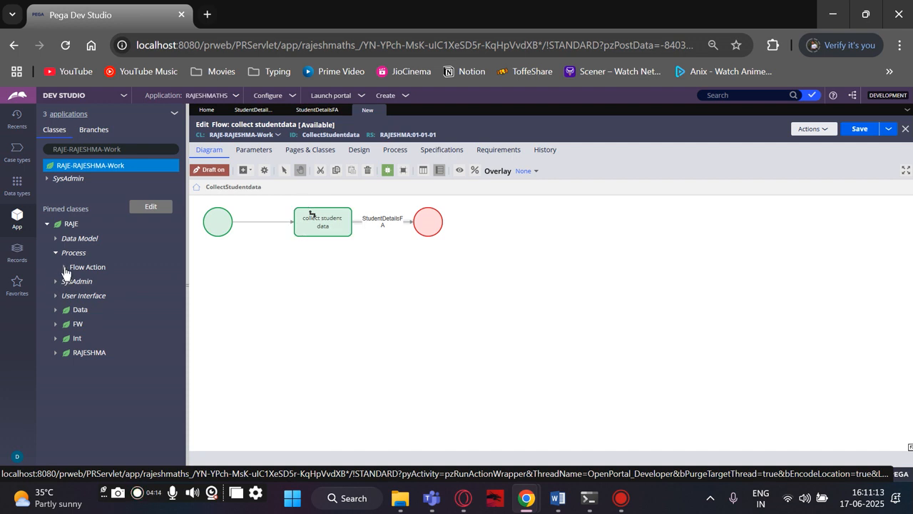
click(64, 268)
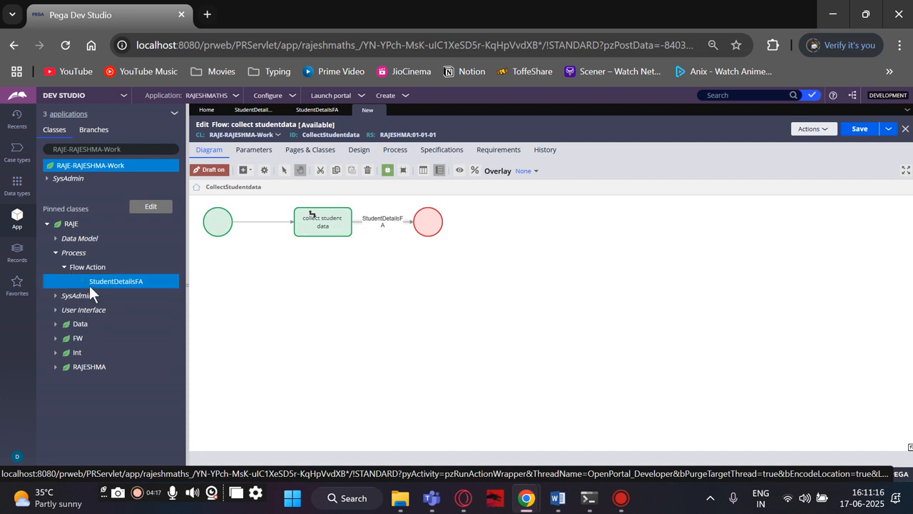
Review the properties of the connector between the assignment and the end shape, and submit them.
double_click(384, 222)
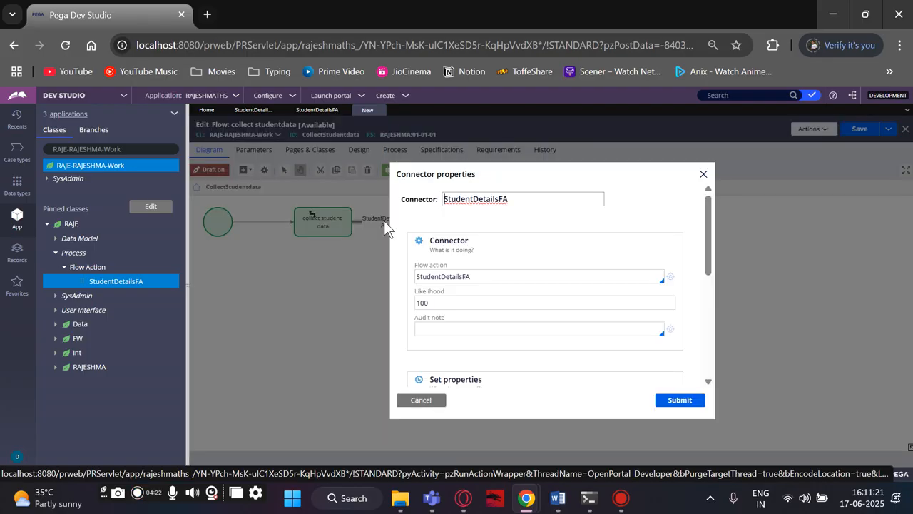
click(679, 400)
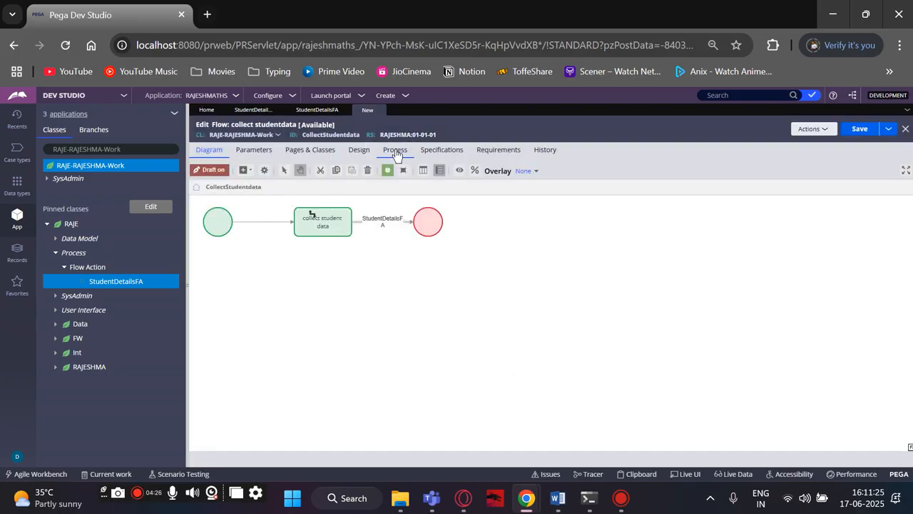
Examine the flow's Design and Process settings, from the start settings down to security.
click(359, 151)
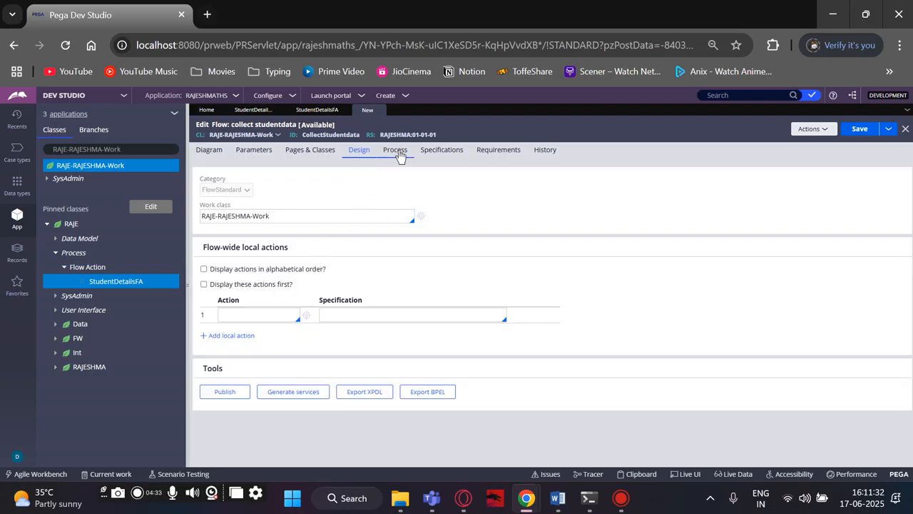
click(398, 153)
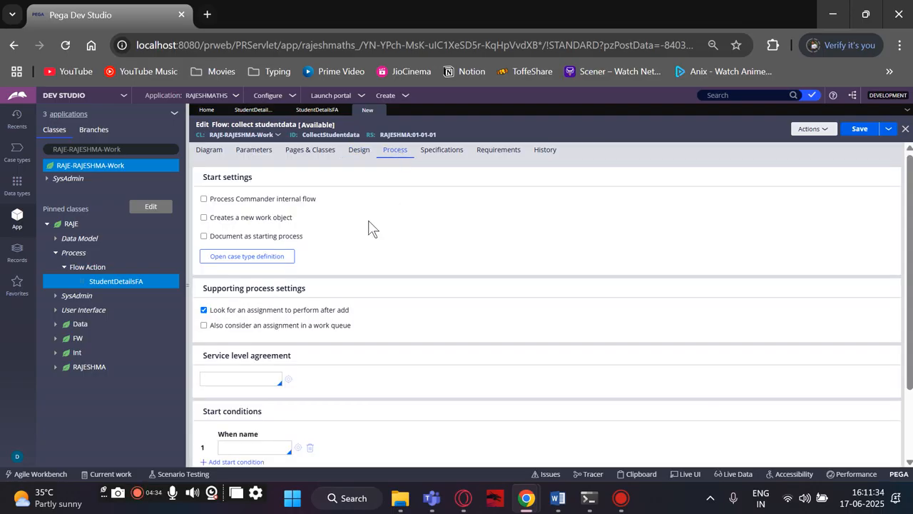
scroll(332, 285, down, 3)
scroll(331, 281, up, 3)
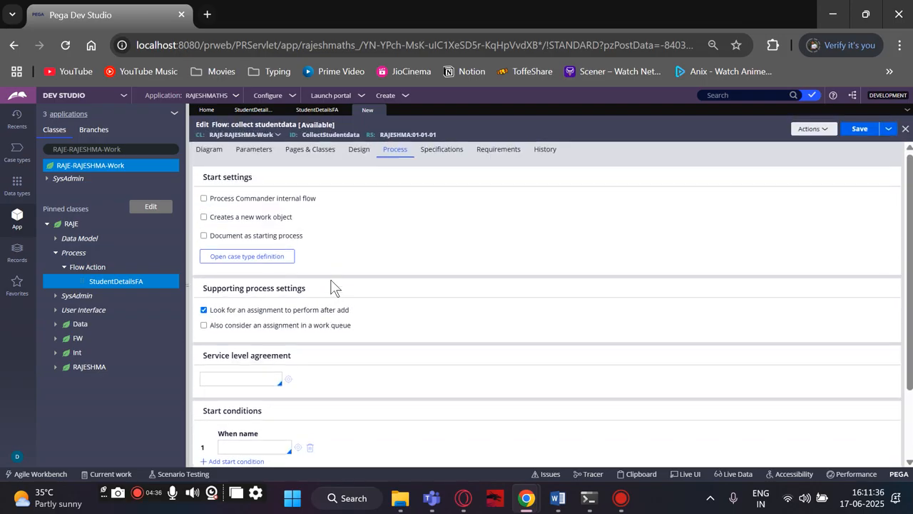
scroll(331, 281, down, 3)
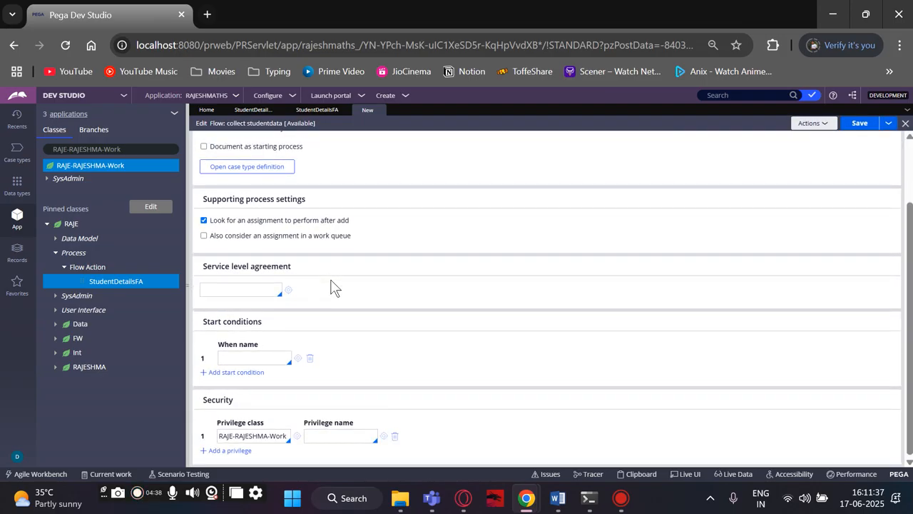
scroll(332, 285, up, 3)
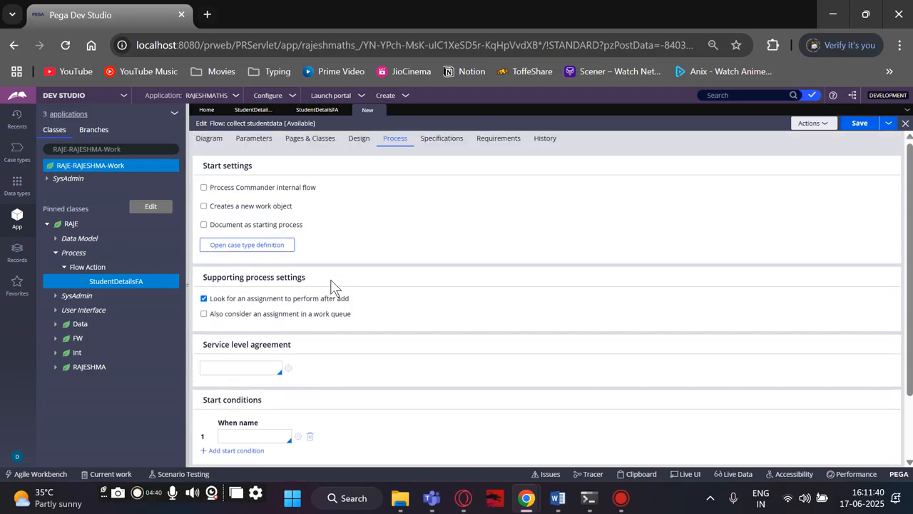
click(357, 151)
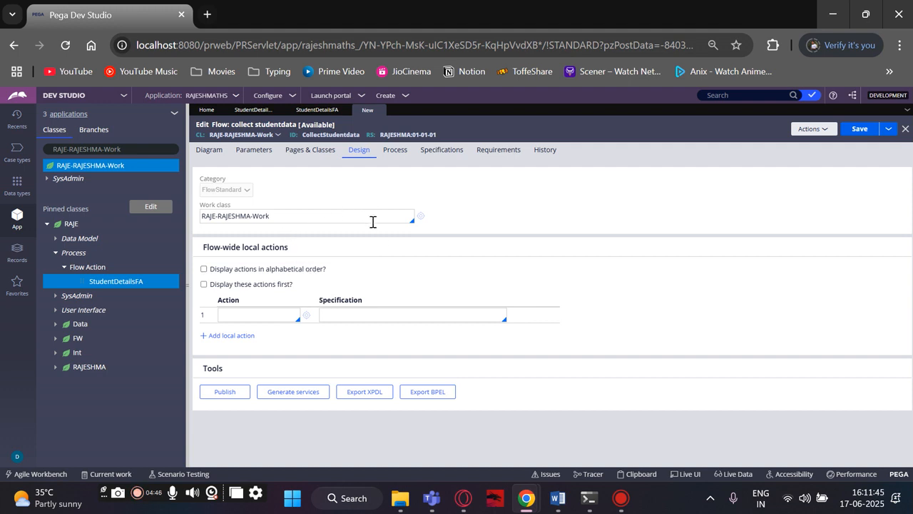
click(335, 316)
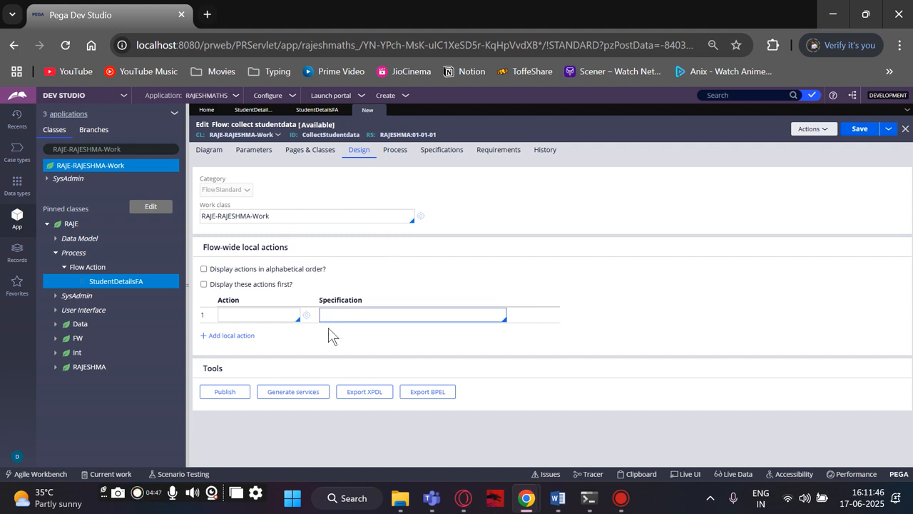
click(312, 151)
click(383, 151)
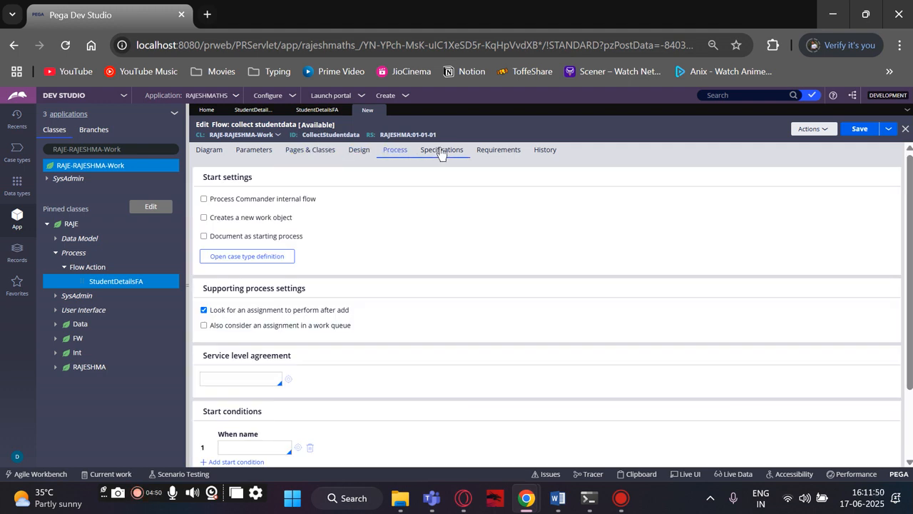
scroll(367, 232, down, 3)
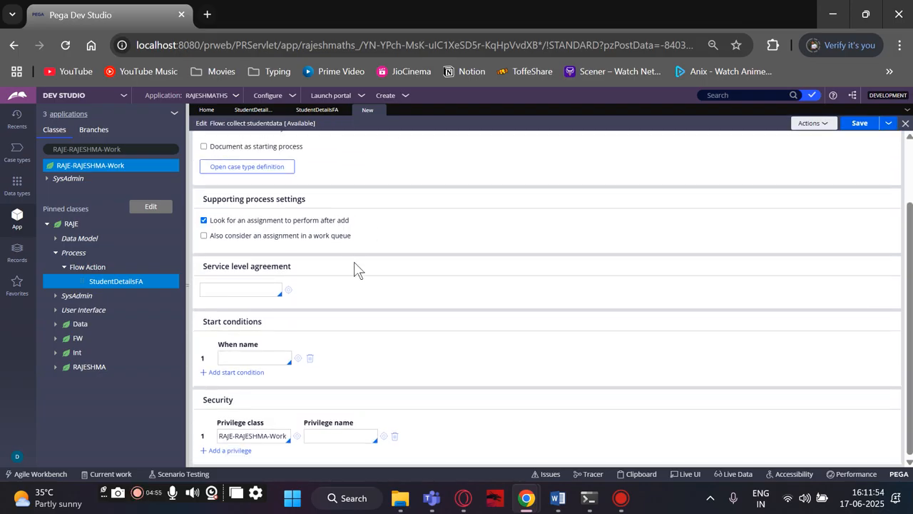
scroll(354, 269, up, 3)
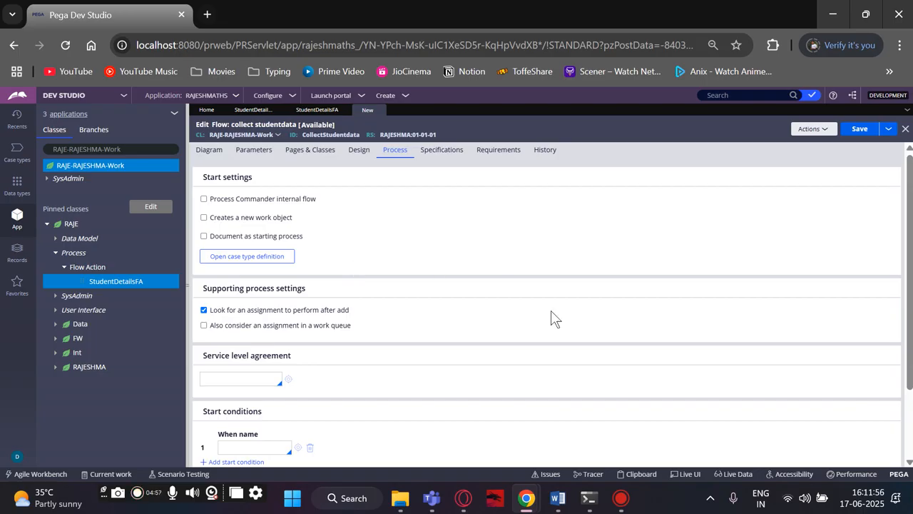
Switch to Word and read the notes on flow process settings in Document1.
click(558, 498)
click(582, 426)
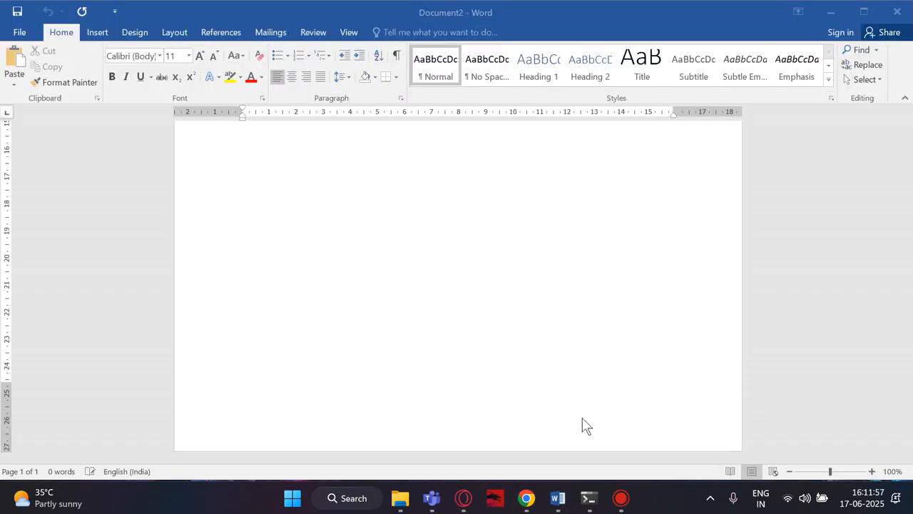
scroll(478, 367, up, 10)
scroll(480, 400, down, 5)
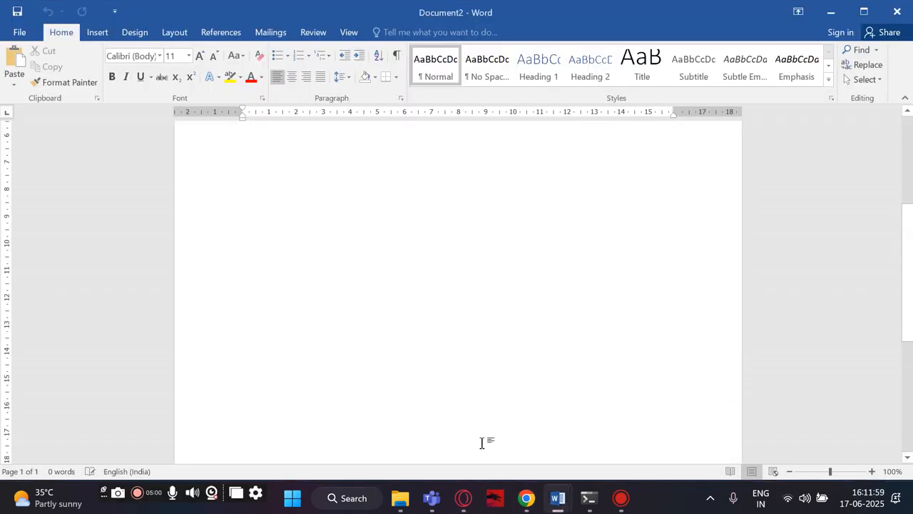
mouse_move(558, 498)
click(512, 453)
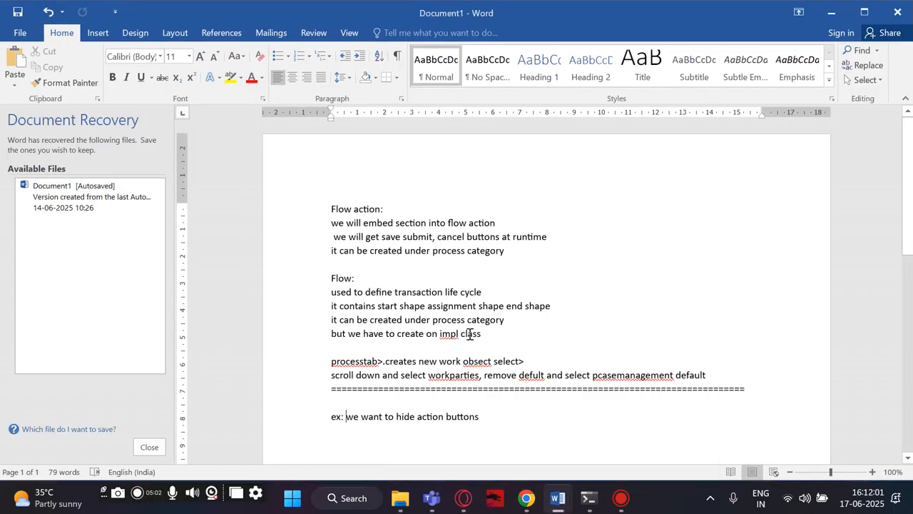
scroll(470, 335, down, 3)
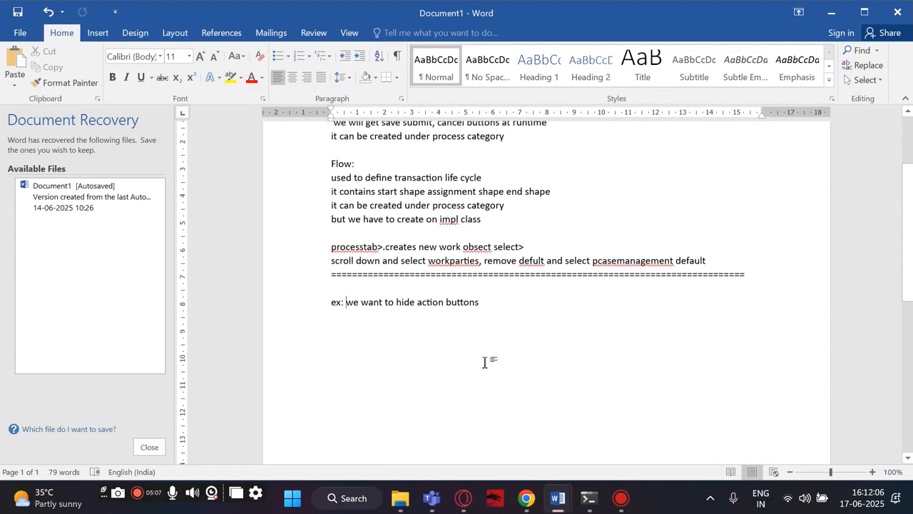
Switch back to Pega Dev Studio and enable "Creates a new work object" in the flow's start settings.
mouse_move(516, 500)
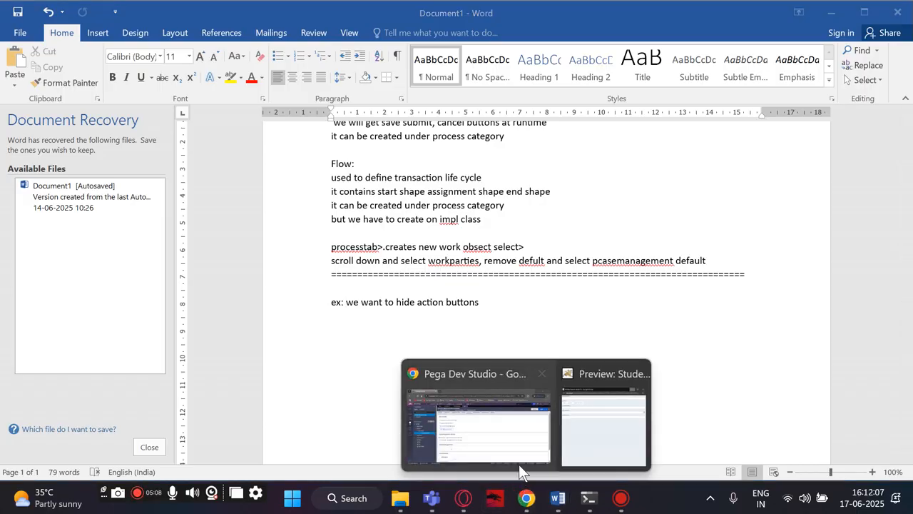
click(520, 462)
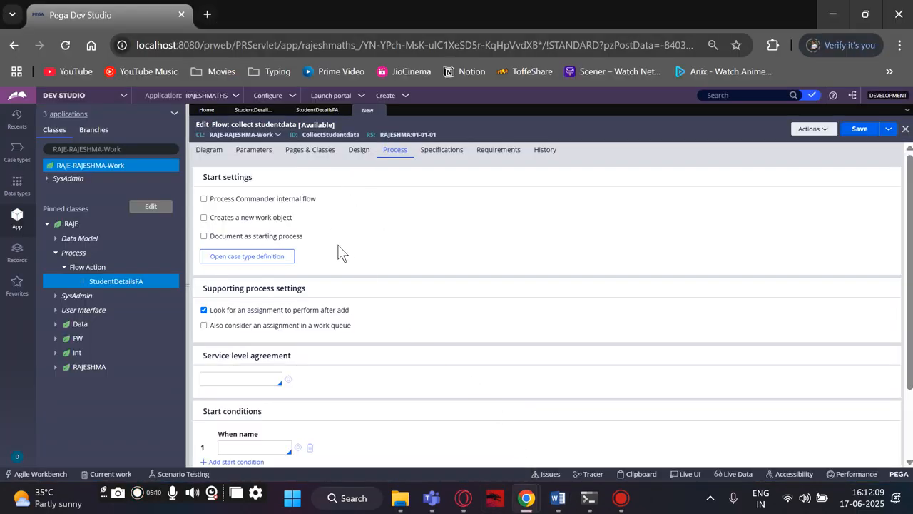
click(204, 218)
scroll(333, 312, down, 3)
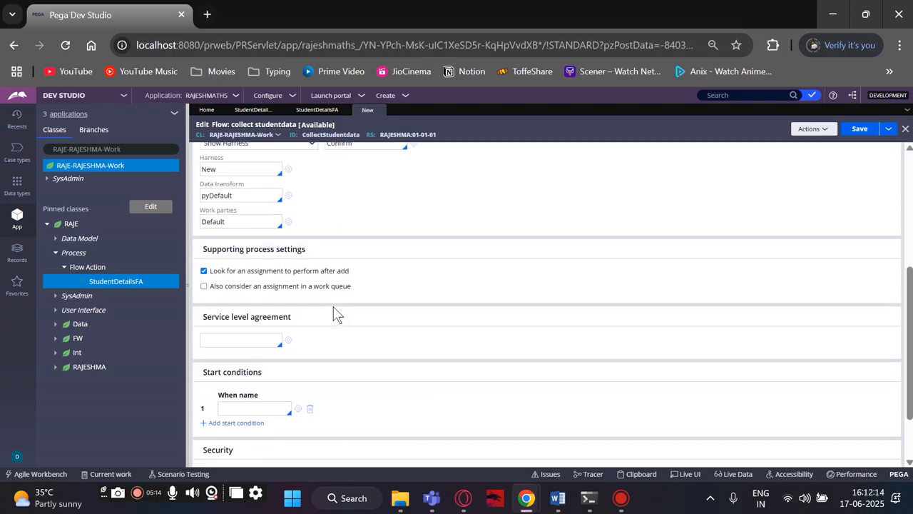
scroll(334, 312, up, 3)
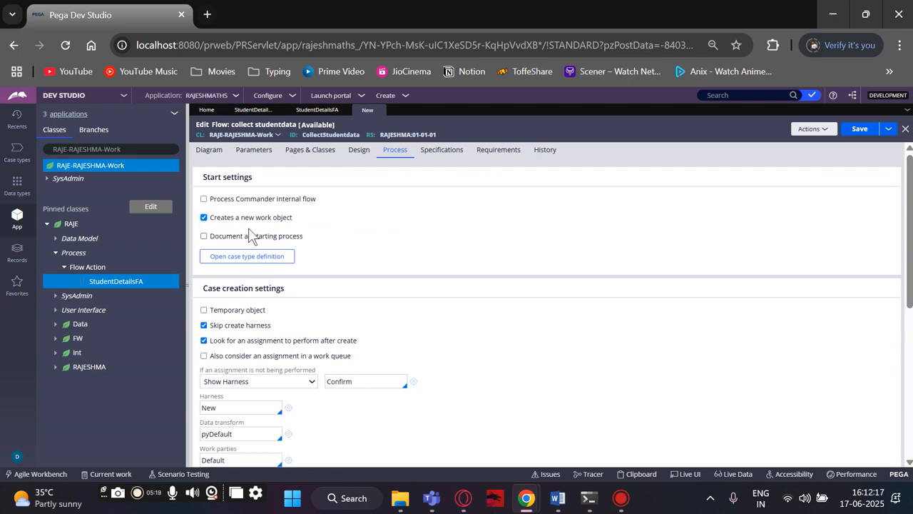
Examine the flow's case creation settings and check the work parties instruction in the Document1 notes in Word.
scroll(250, 236, down, 5)
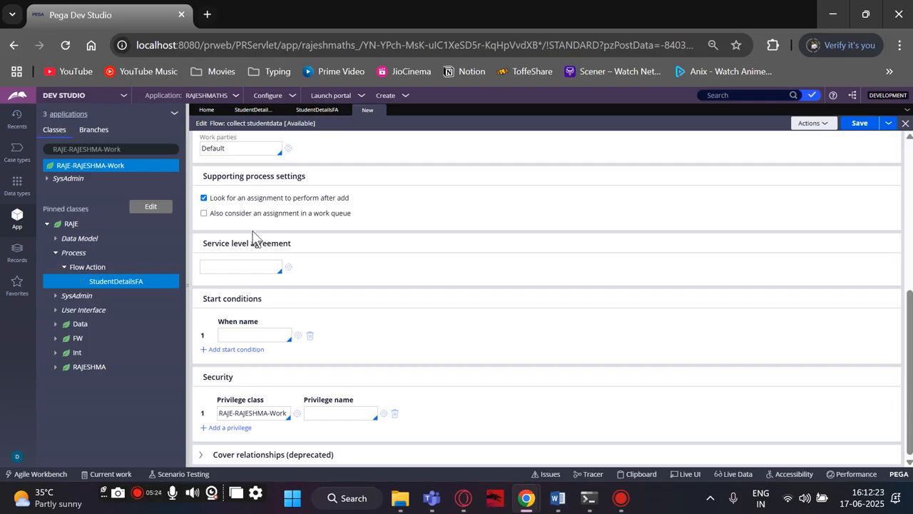
scroll(289, 307, up, 2)
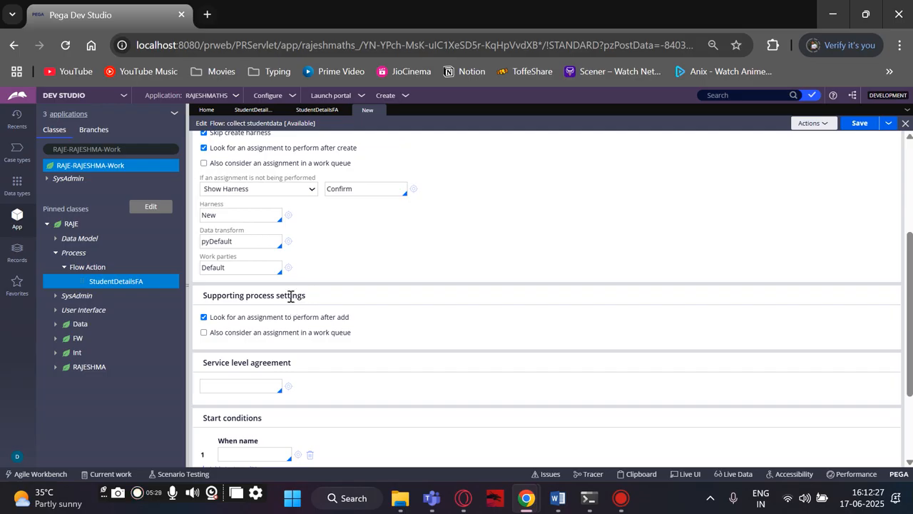
scroll(261, 264, up, 2)
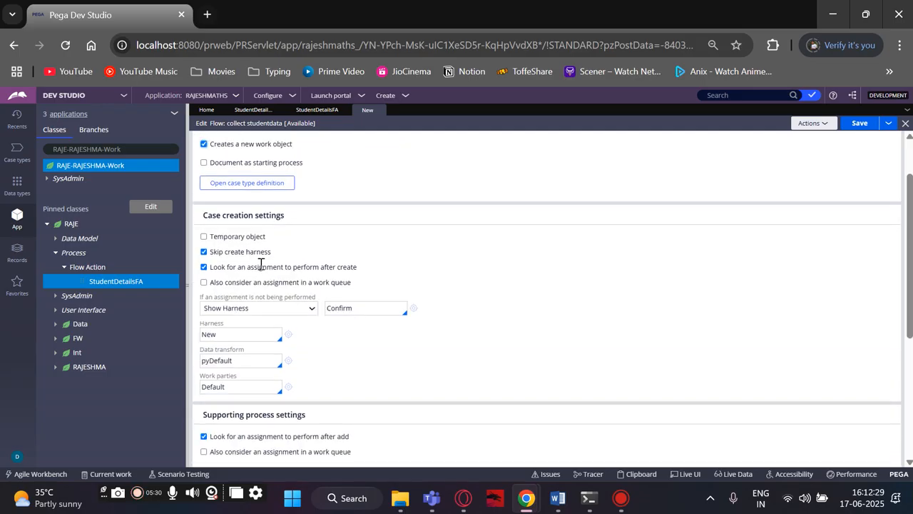
scroll(262, 264, down, 4)
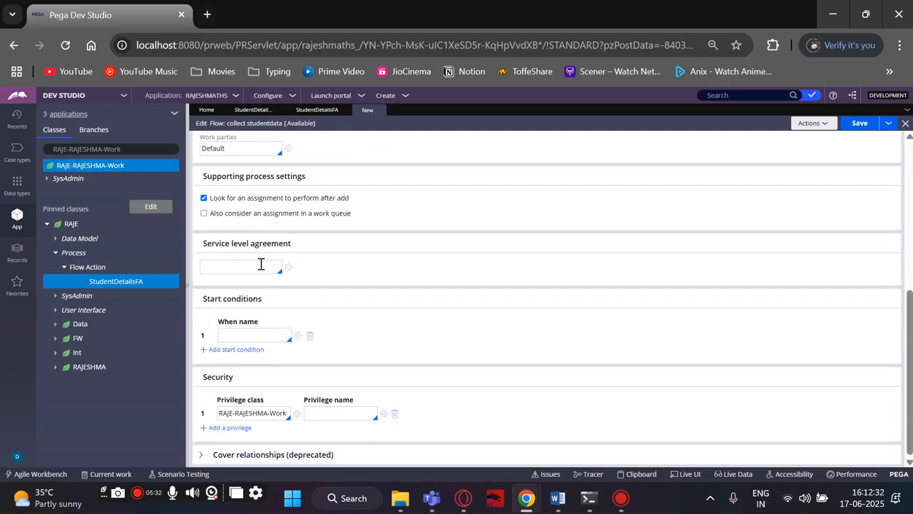
scroll(296, 332, up, 2)
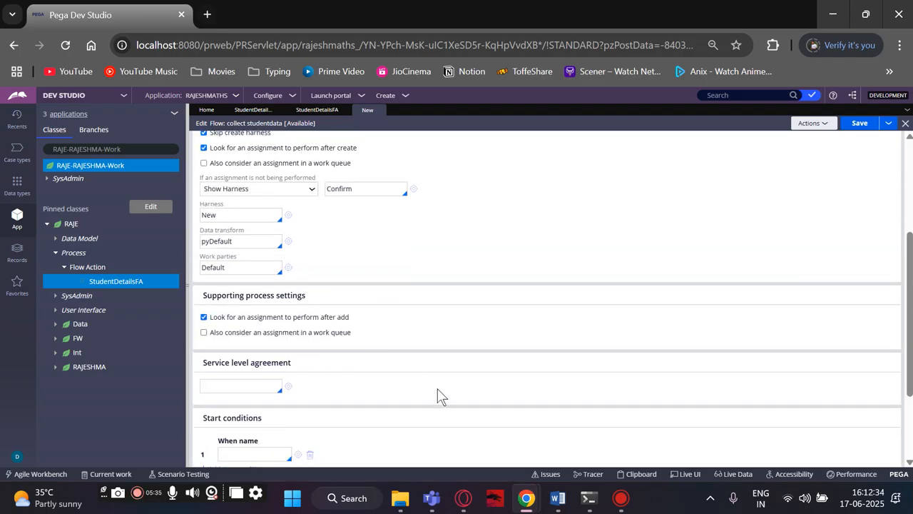
mouse_move(558, 498)
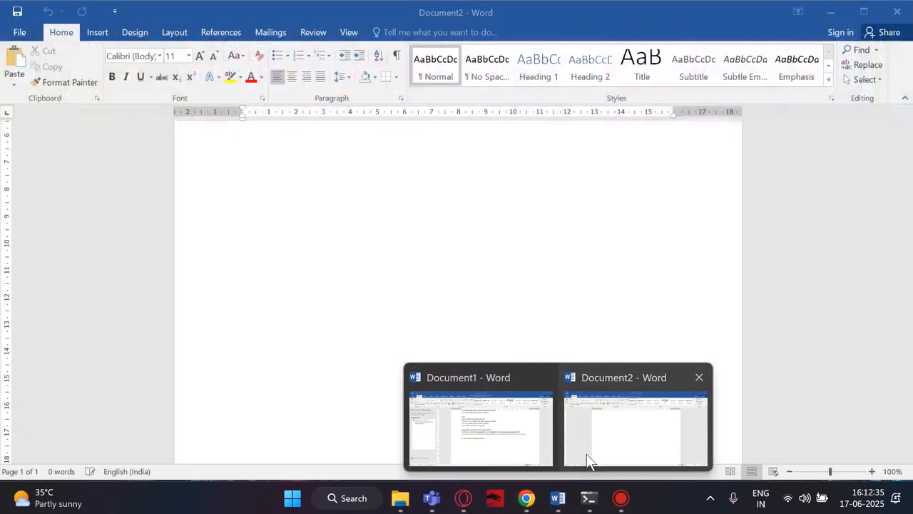
click(588, 460)
mouse_move(558, 498)
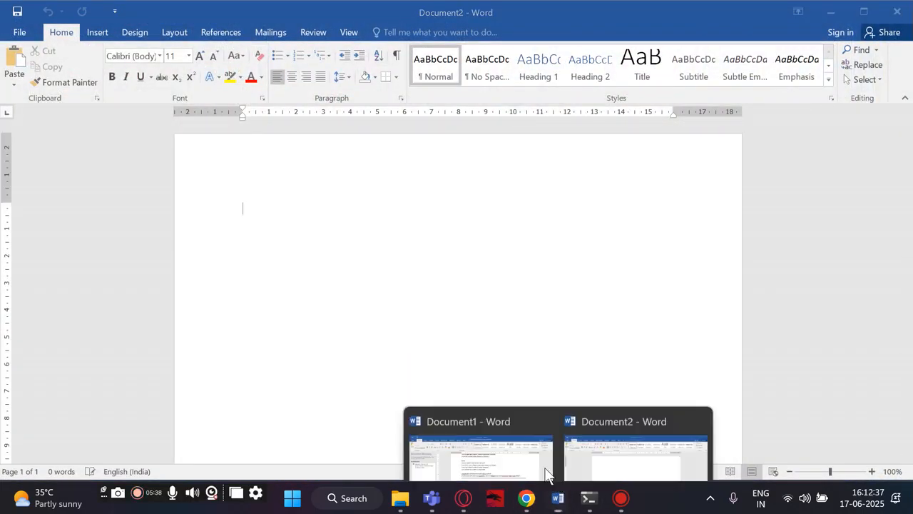
click(546, 474)
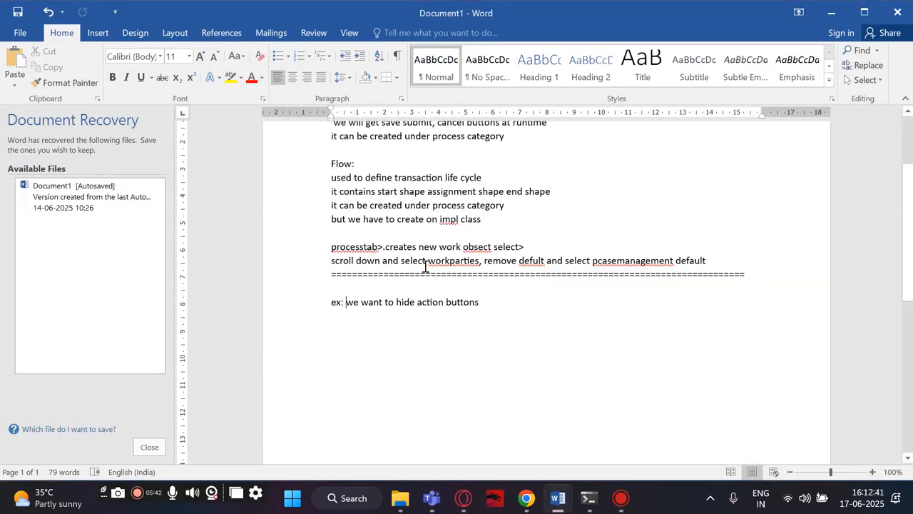
Switch back to Pega Dev Studio and set the flow's work parties to pyCaseManagementDefault in the case creation settings.
mouse_move(527, 498)
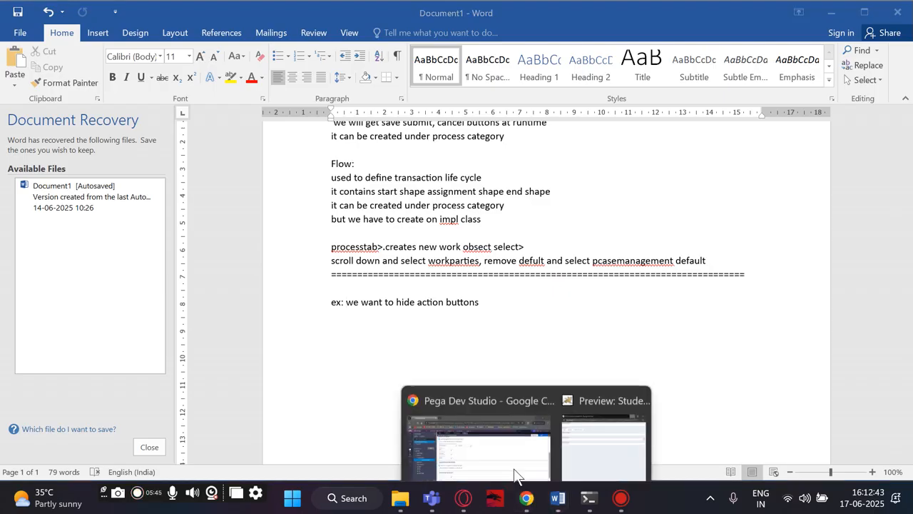
click(515, 473)
scroll(253, 318, down, 2)
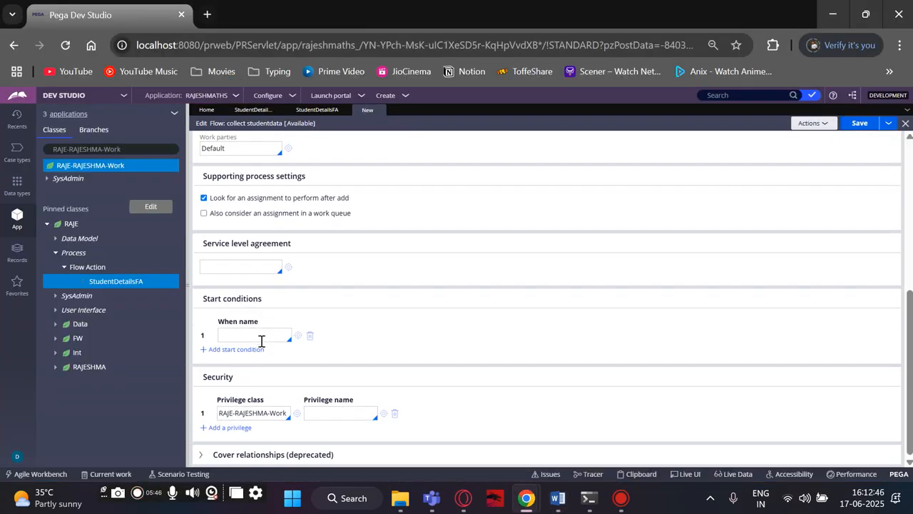
scroll(259, 353, up, 3)
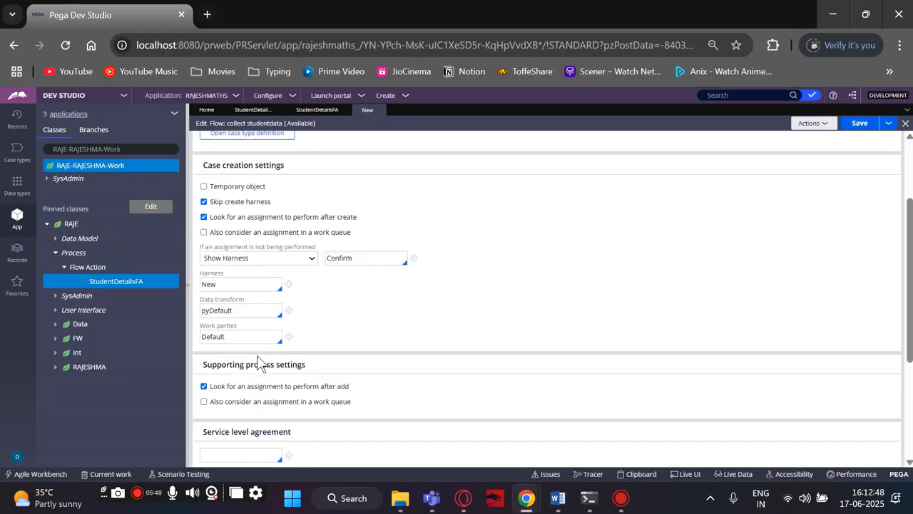
scroll(259, 364, up, 2)
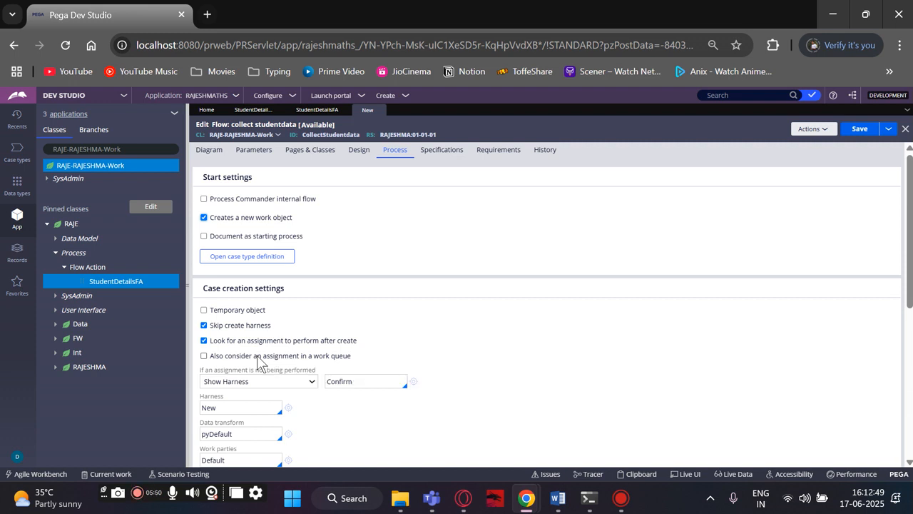
scroll(259, 364, down, 5)
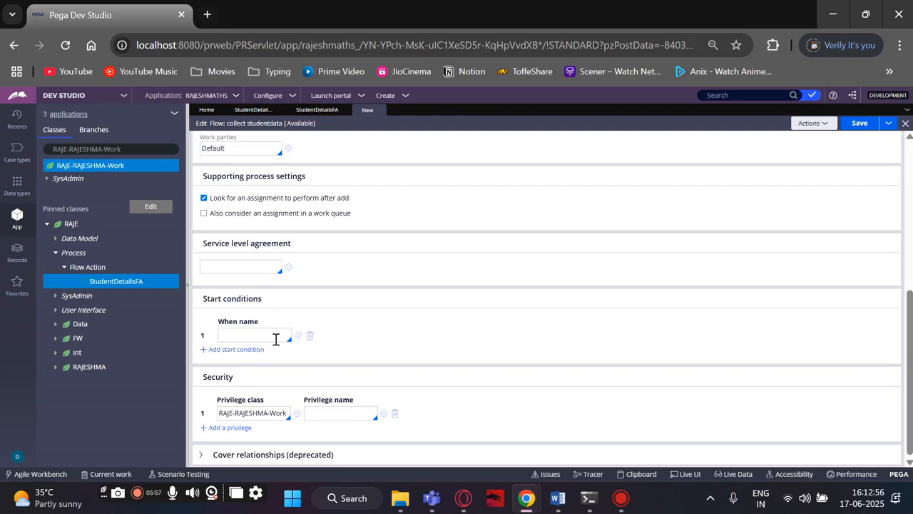
scroll(276, 339, up, 2)
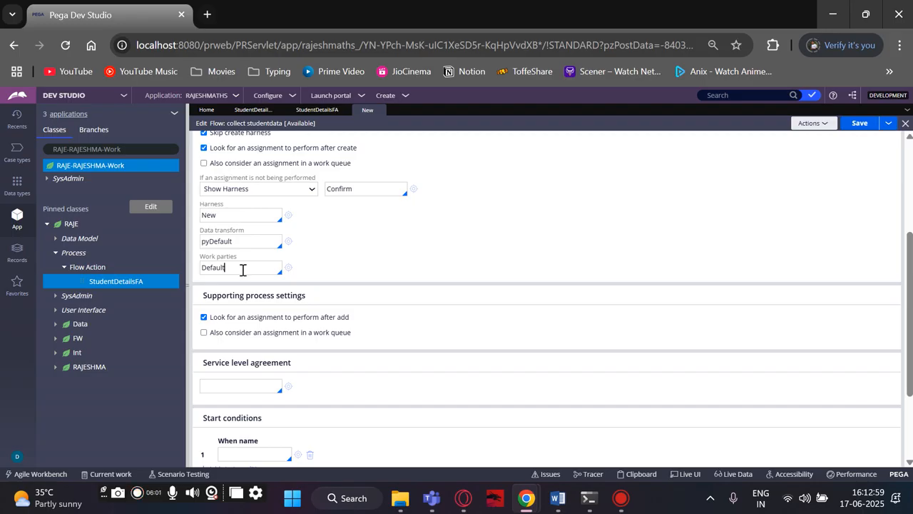
key(BackSpace)
key(BackSpace)
key(BackSpace)
key(BackSpace)
key(BackSpace)
key(BackSpace)
key(BackSpace)
click(246, 269)
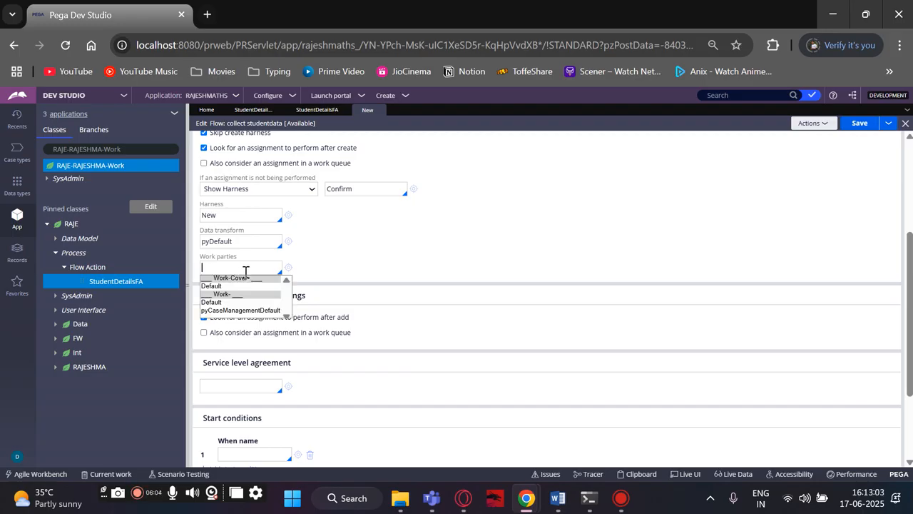
click(233, 311)
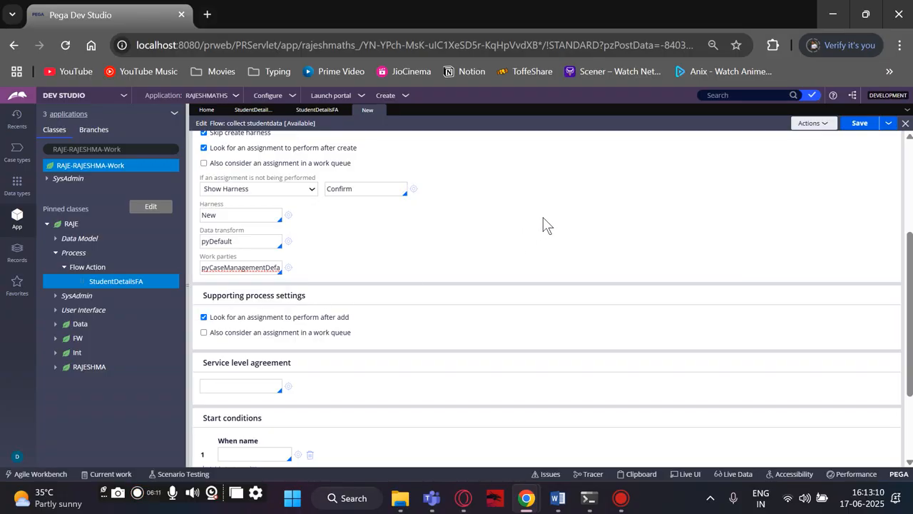
Save the collect studentdata flow with its new process settings and run it.
click(858, 127)
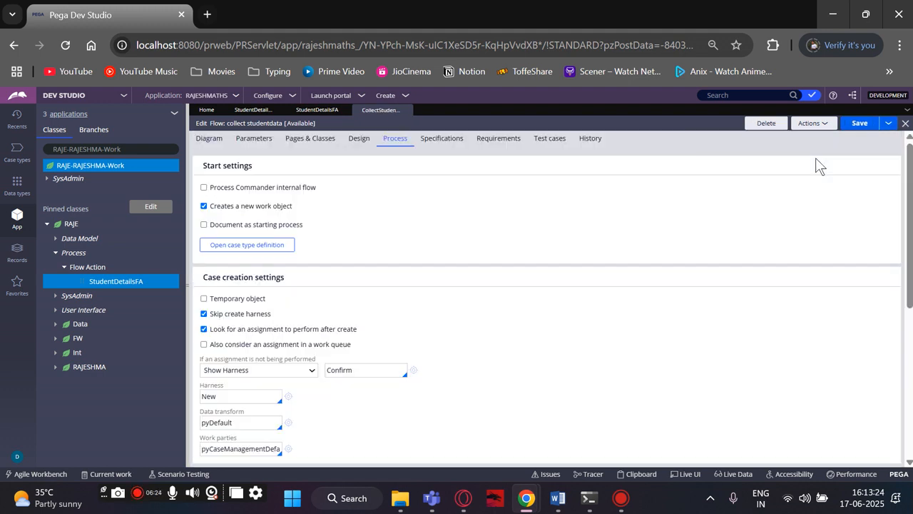
click(806, 125)
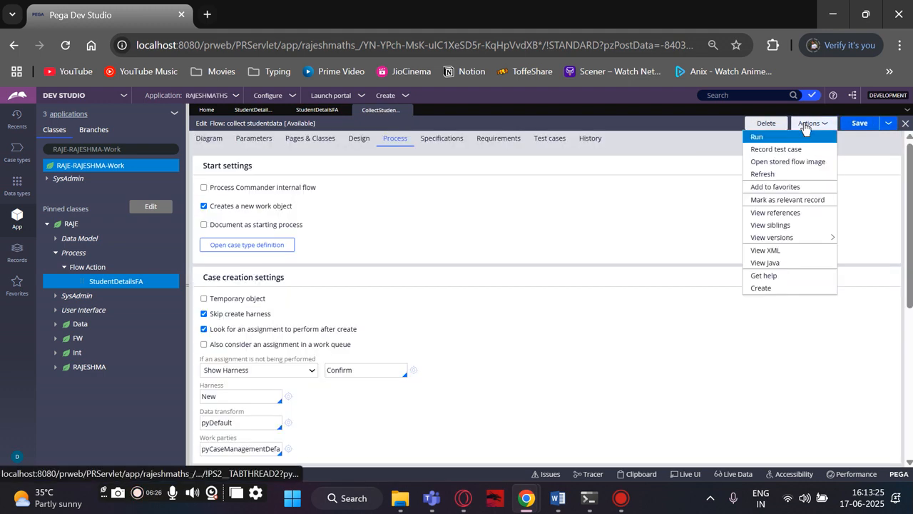
click(789, 136)
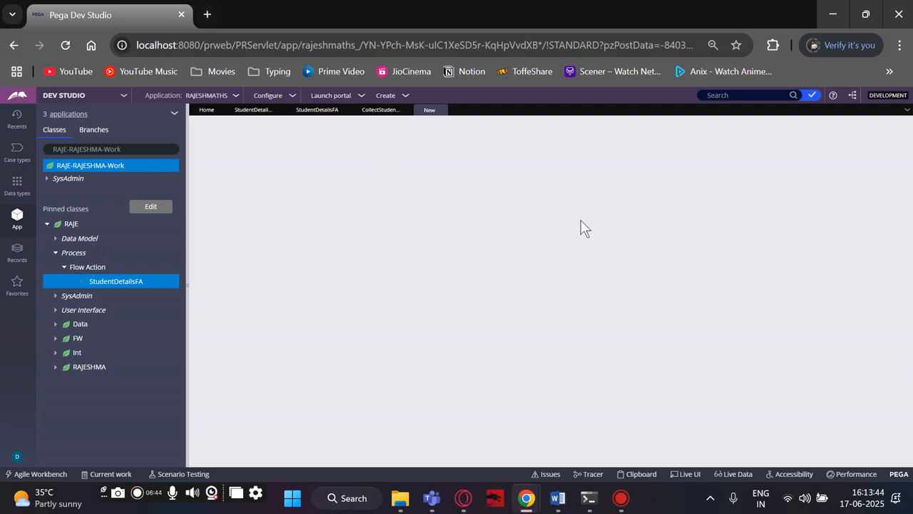
Return to the collect studentdata flow, save it again, and open the case started by the run.
click(907, 110)
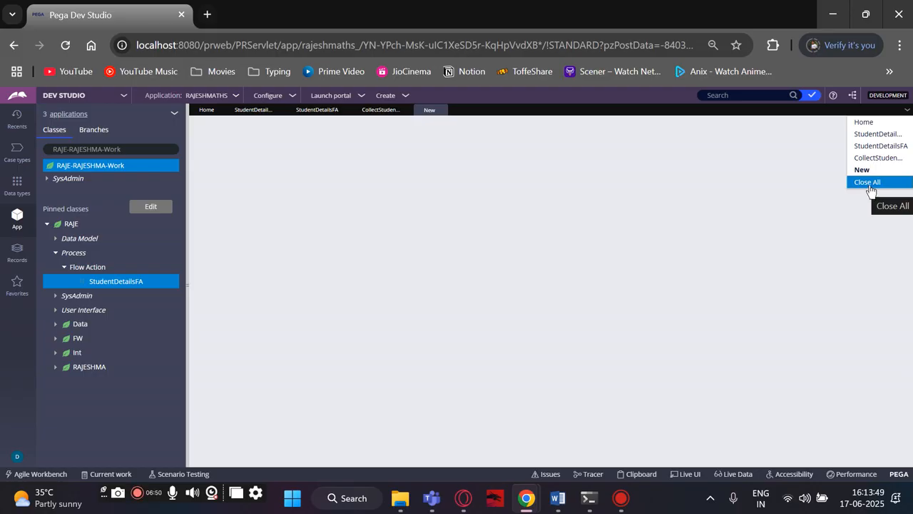
click(373, 110)
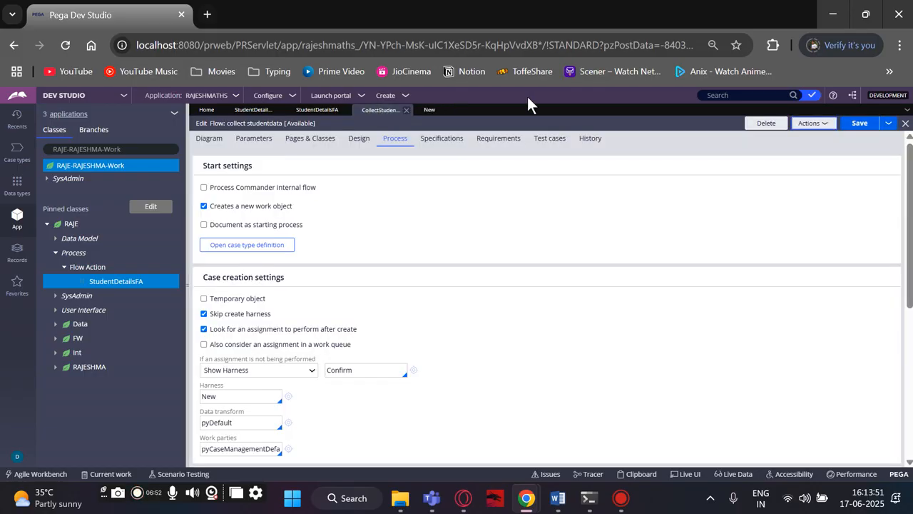
click(847, 124)
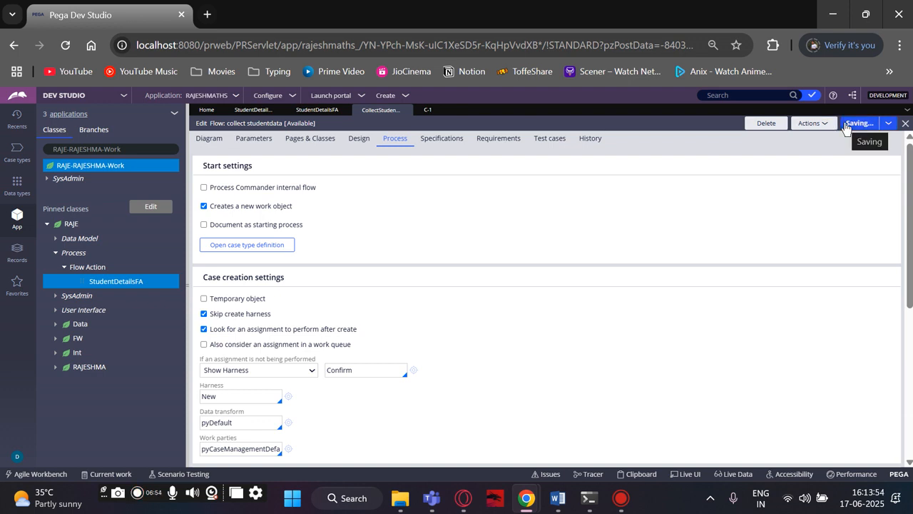
click(426, 111)
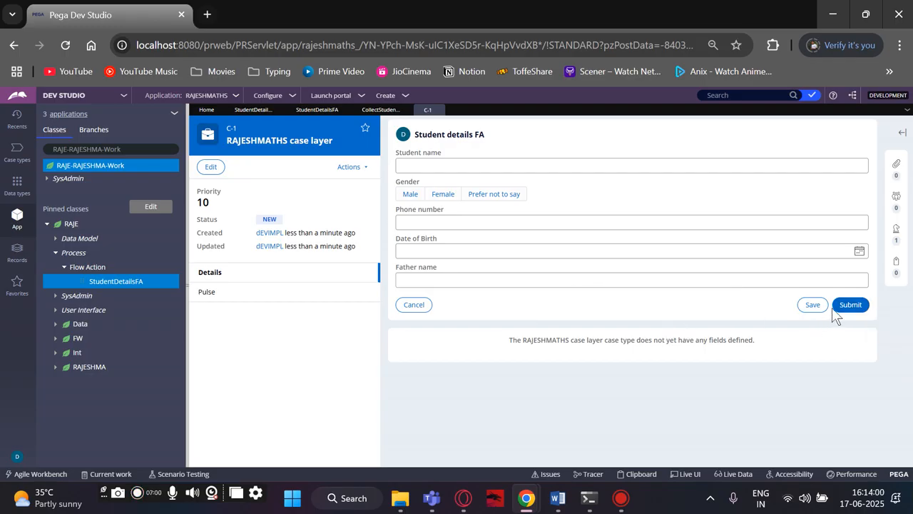
Fill in the student name and phone number in the Student details FA form, with Male as the gender.
click(403, 163)
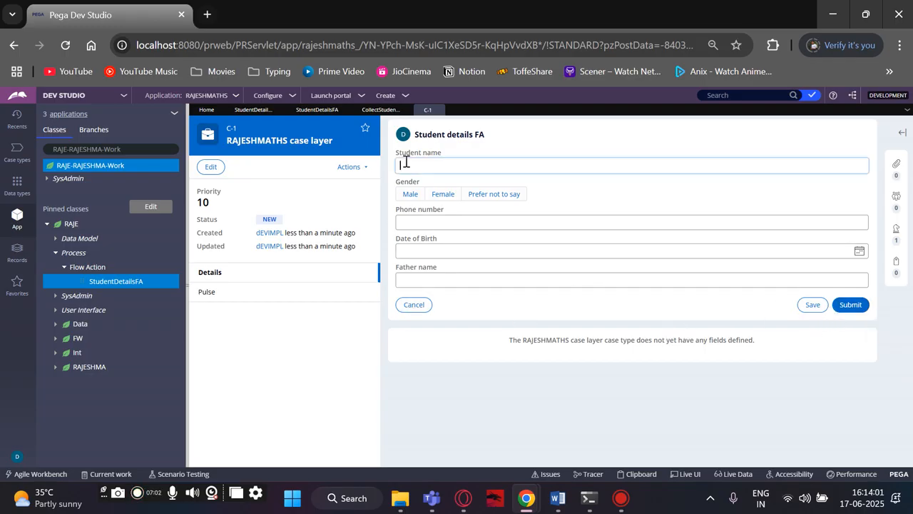
text(kduewvkjn)
click(414, 199)
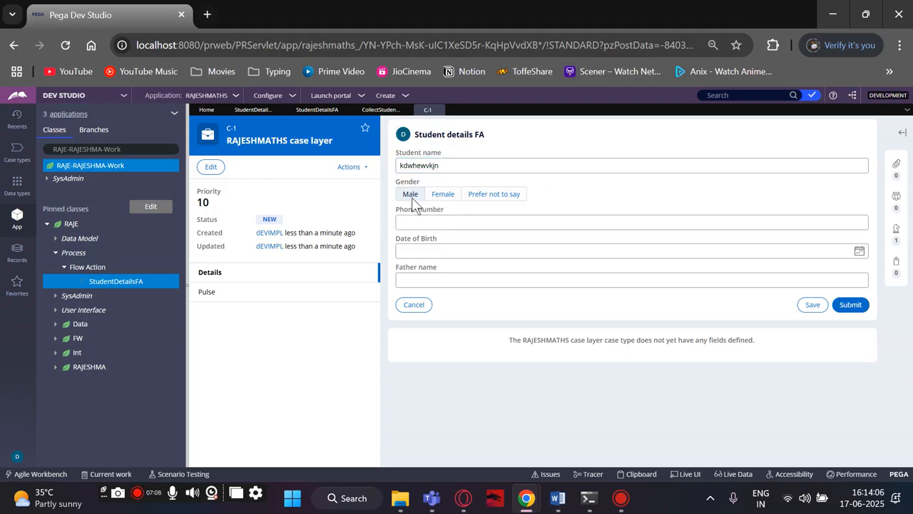
click(426, 221)
text(qsko)
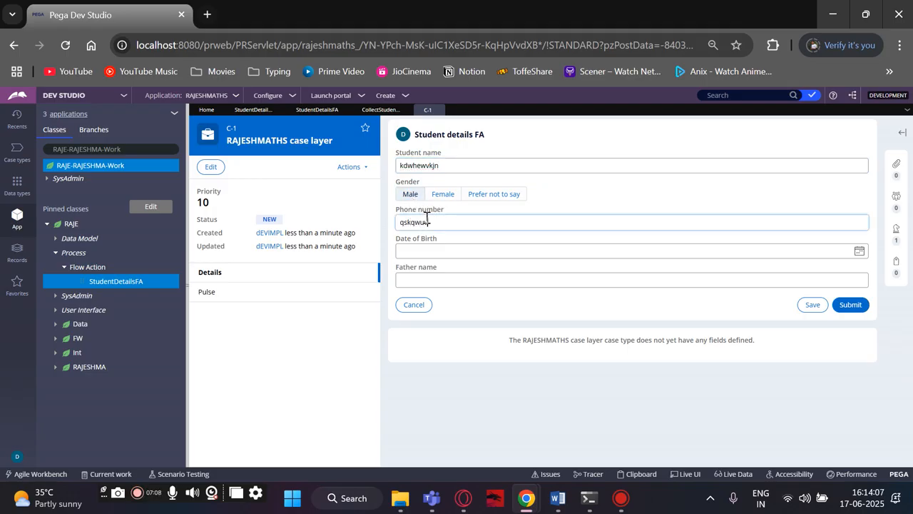
key(BackSpace)
key(BackSpace)
key(BackSpace)
key(BackSpace)
key(BackSpace)
key(BackSpace)
Enter the father's name without a date of birth and submit the Student details FA form.
click(450, 249)
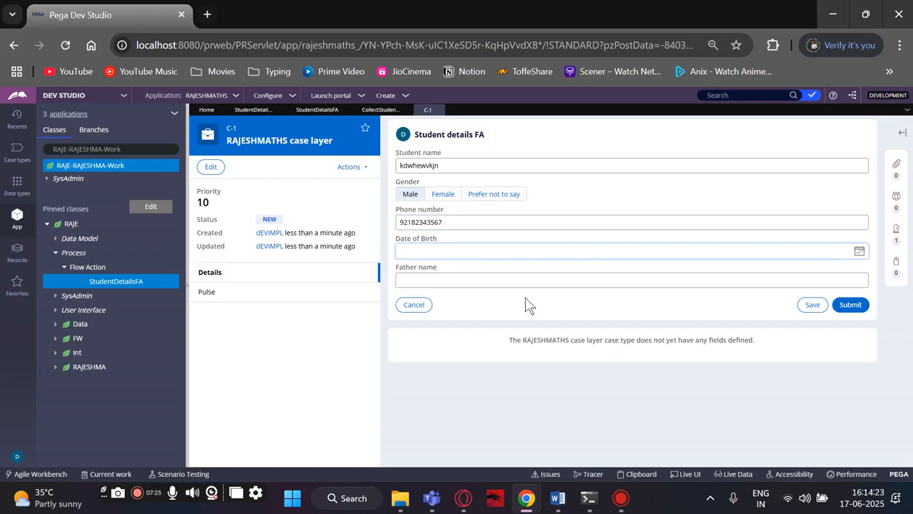
click(597, 282)
text(SEIQCWFJSKA)
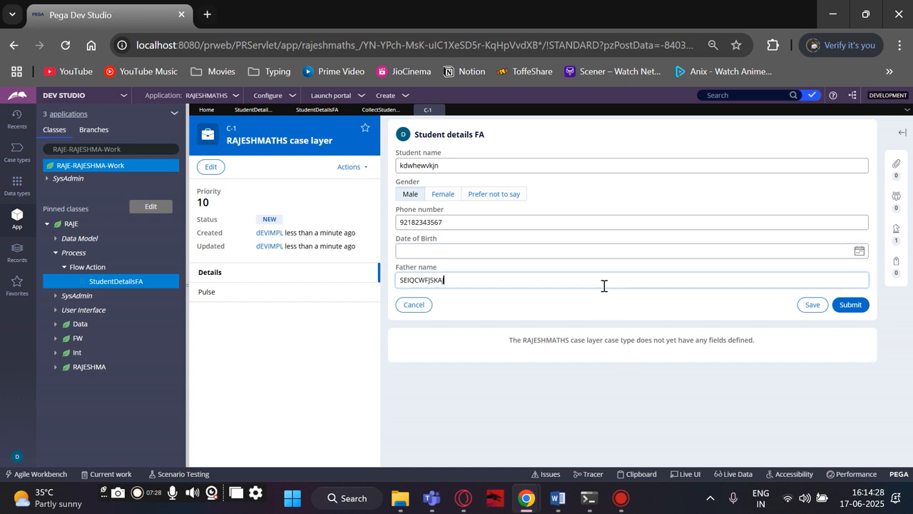
click(842, 303)
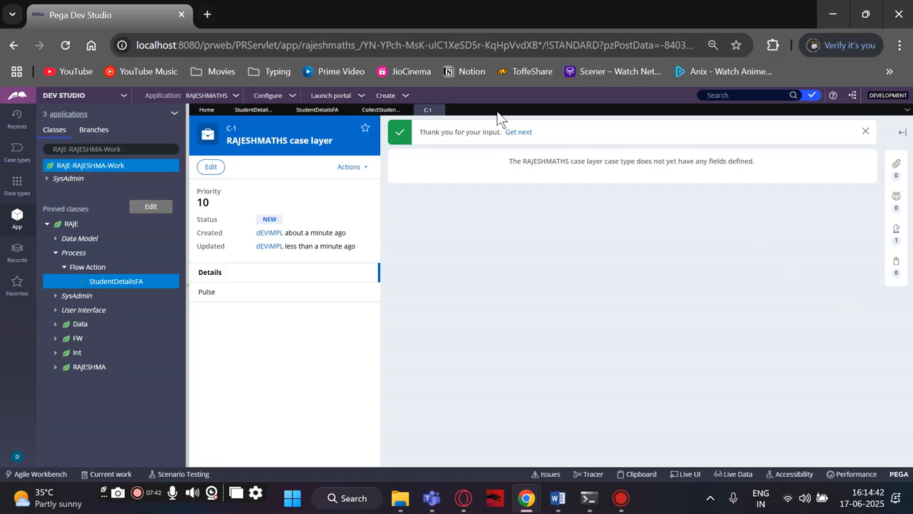
Return to the collect studentdata flow and run it again to start a second case.
click(376, 111)
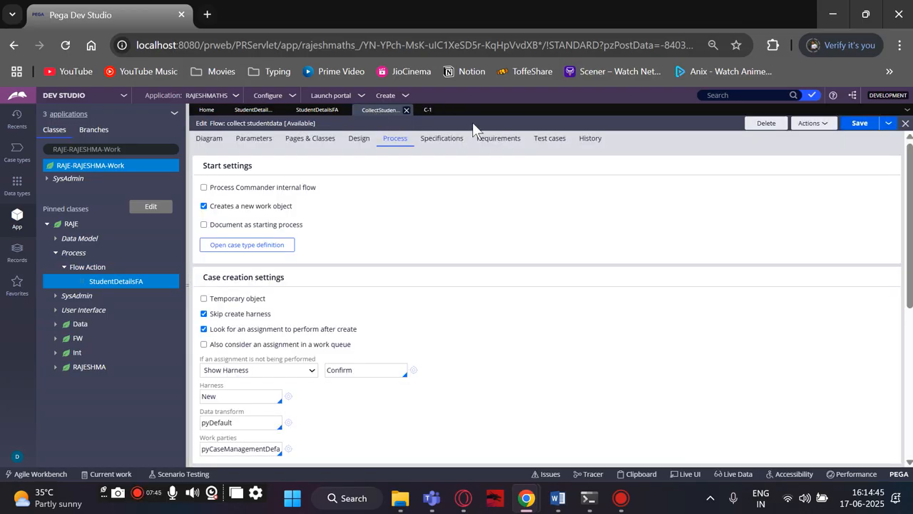
click(819, 127)
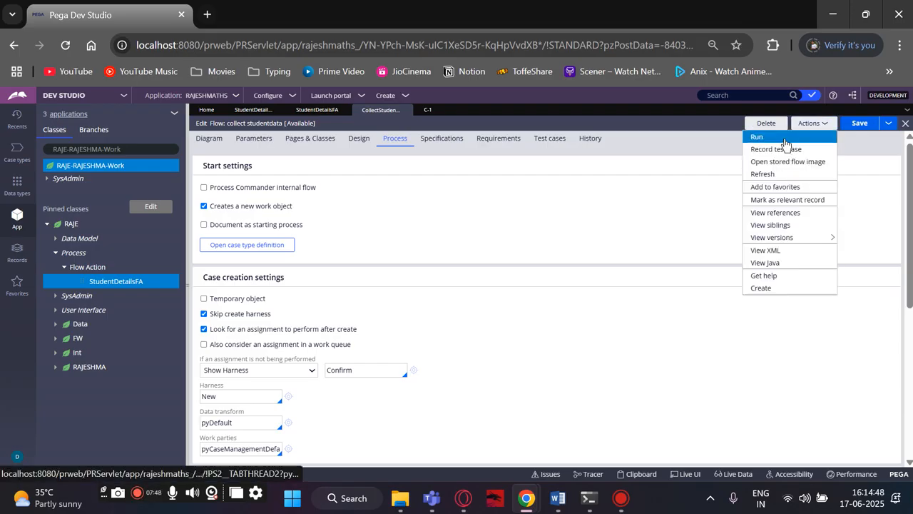
click(785, 139)
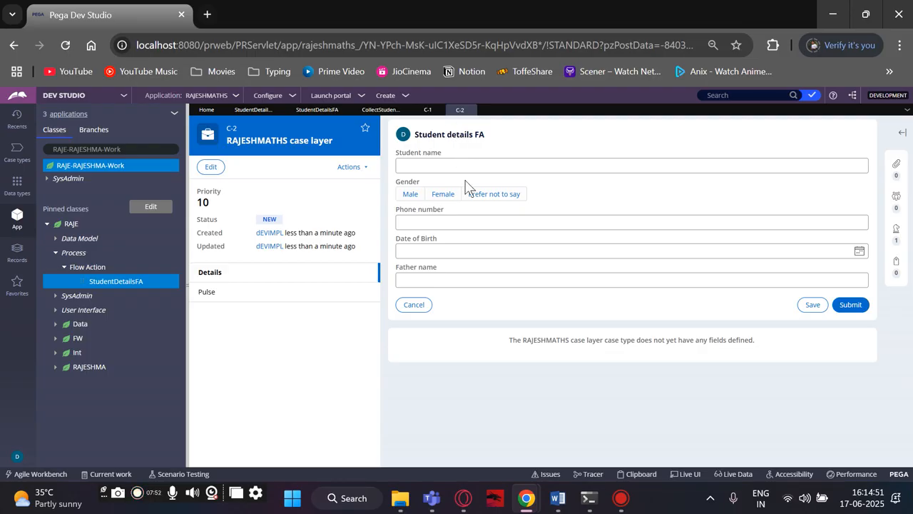
click(438, 161)
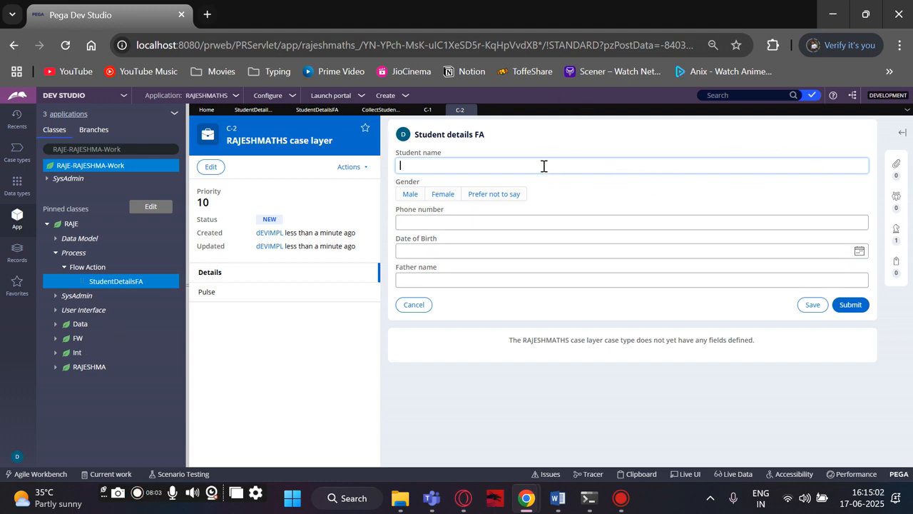
click(456, 110)
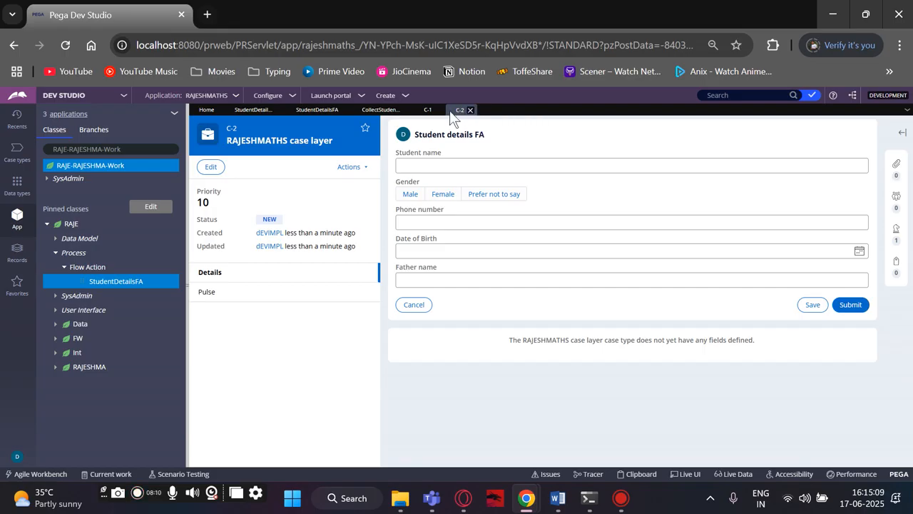
right_click(450, 112)
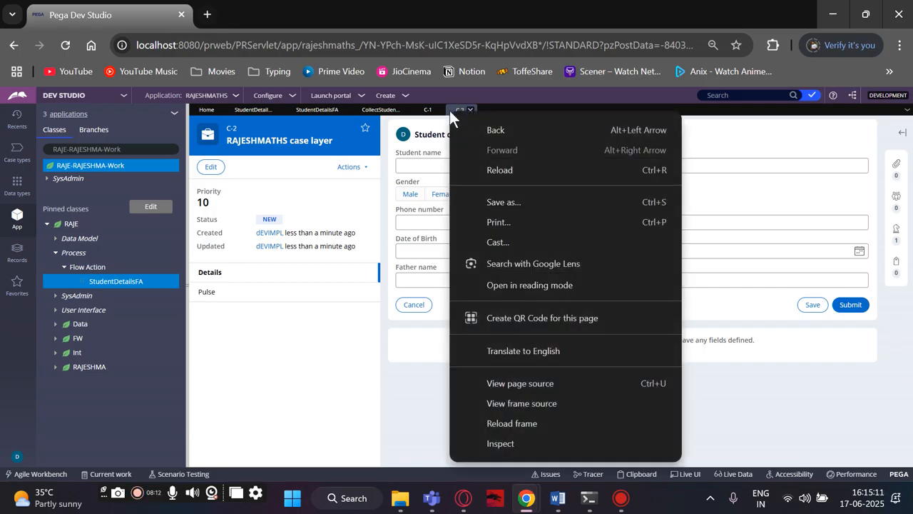
key(Escape)
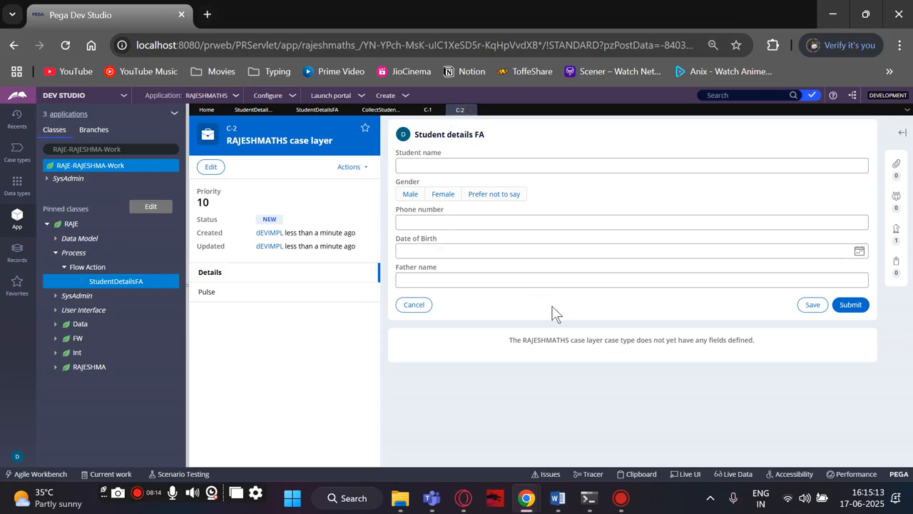